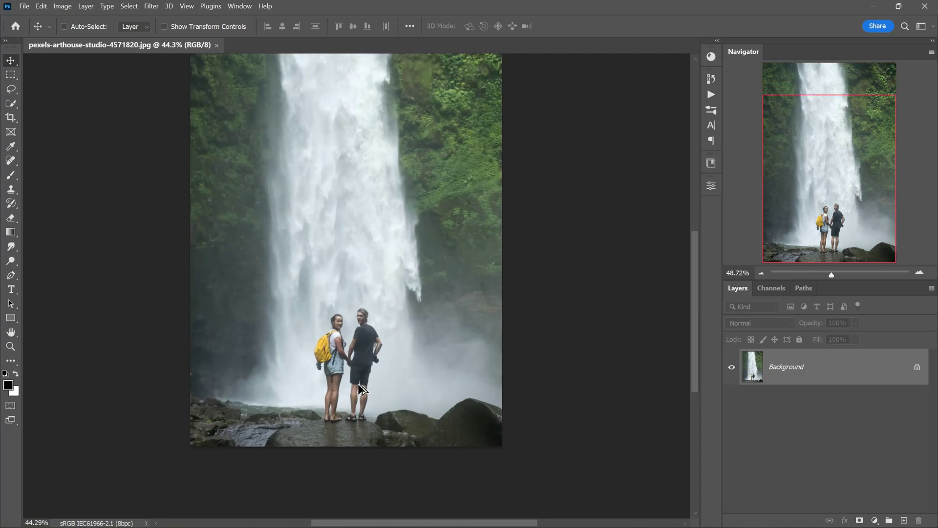
Paint a Quick Mask over the waterfall, from the top of the photo to the couple's feet
{"action": "scroll", "coordinate": [370, 347], "scroll_direction": "up", "scroll_amount": 2}
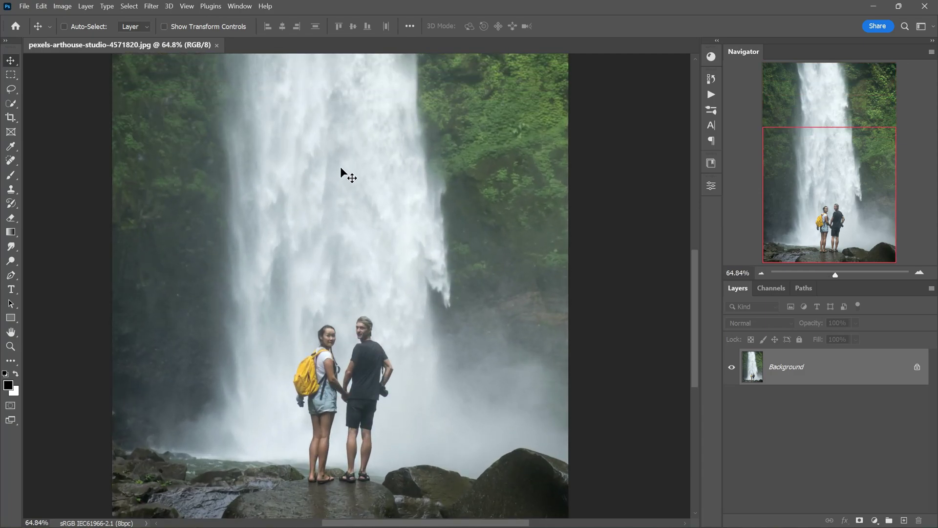
{"action": "scroll", "coordinate": [344, 205], "scroll_direction": "down", "scroll_amount": 2}
{"action": "scroll", "coordinate": [352, 236], "scroll_direction": "up", "scroll_amount": 1}
{"action": "scroll", "coordinate": [331, 136], "scroll_direction": "down", "scroll_amount": 1}
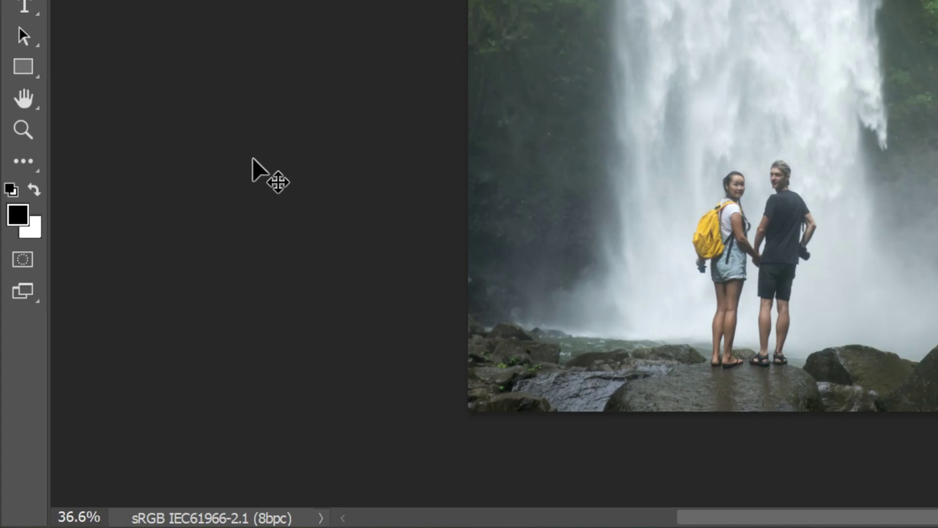
{"action": "left_click", "coordinate": [33, 261]}
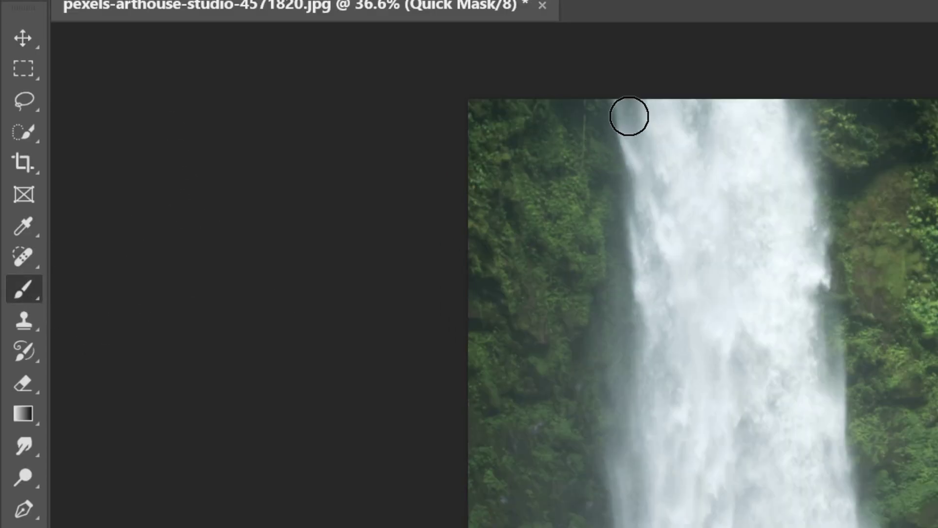
{"action": "mouse_move", "coordinate": [629, 117]}
{"action": "left_mouse_down"}
{"action": "mouse_move", "coordinate": [620, 104]}
{"action": "mouse_move", "coordinate": [640, 159]}
{"action": "mouse_move", "coordinate": [641, 348]}
{"action": "left_mouse_up"}
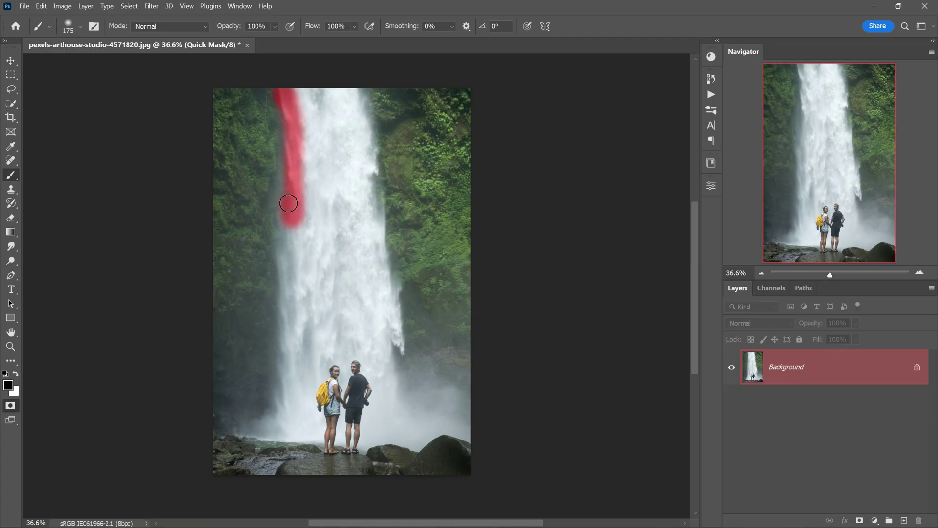
{"action": "left_click_drag", "start_coordinate": [289, 203], "coordinate": [287, 251]}
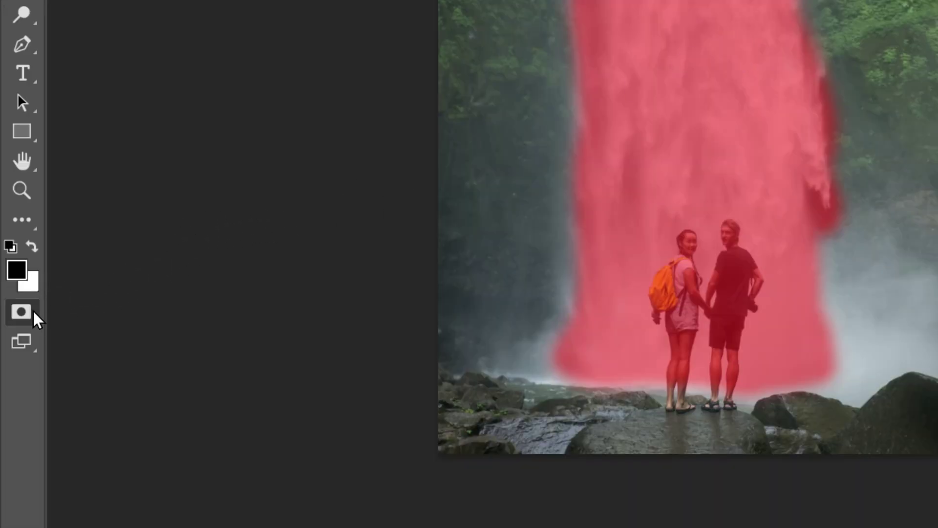
Turn the Quick Mask into a selection and invert it so only the waterfall is selected
{"action": "left_click", "coordinate": [33, 310]}
{"action": "left_click", "coordinate": [244, 0]}
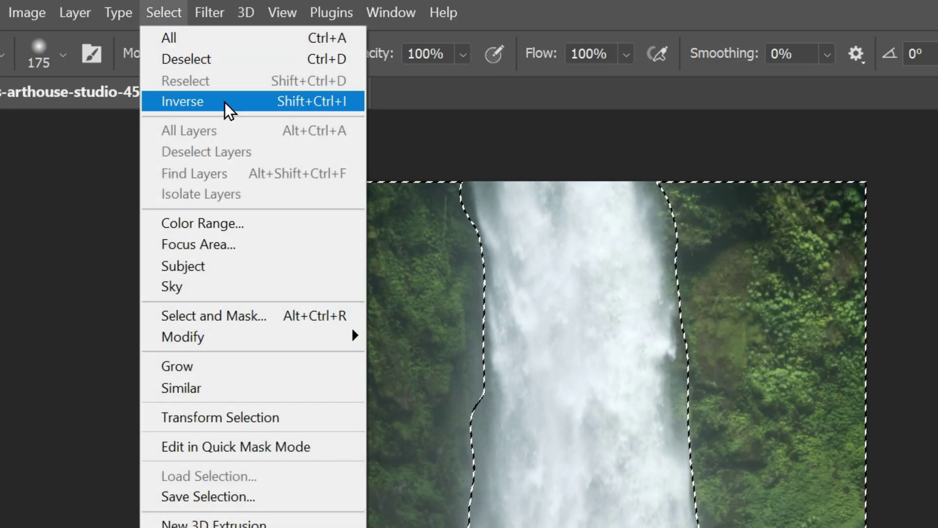
{"action": "left_click", "coordinate": [226, 102]}
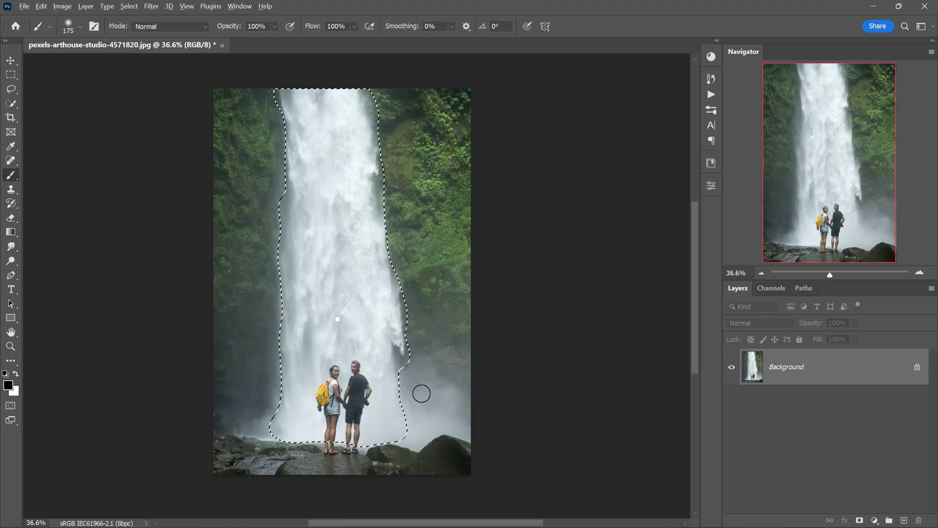
Copy the selected waterfall onto a new layer and hide the Background layer
{"action": "scroll", "coordinate": [421, 394], "scroll_direction": "up", "scroll_amount": 2}
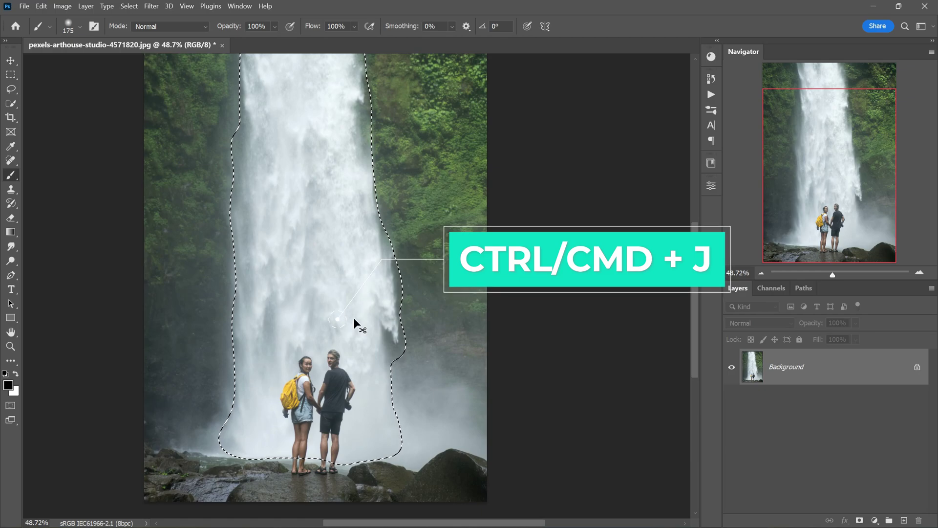
{"action": "key", "text": "ctrl+j"}
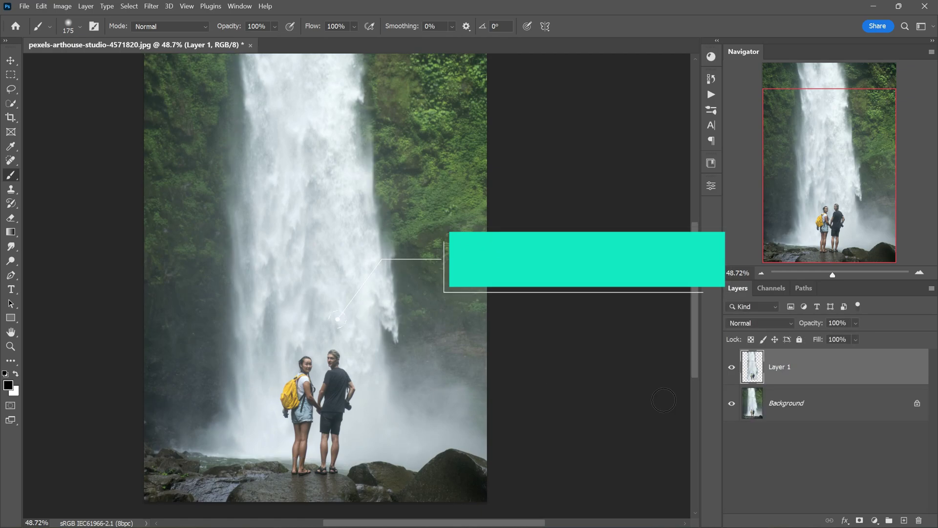
{"action": "left_click", "coordinate": [732, 403]}
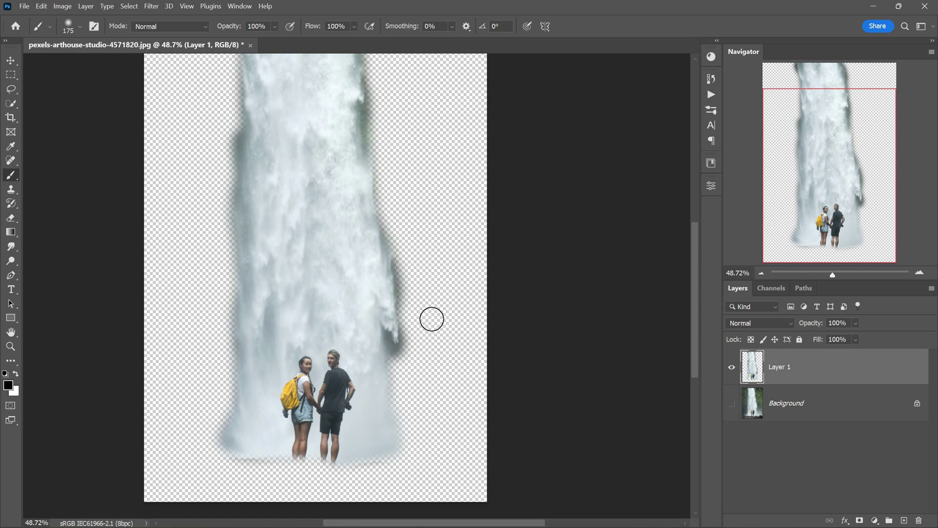
Clean up the new water layer's edges with the Eraser Tool
{"action": "scroll", "coordinate": [419, 315], "scroll_direction": "down", "scroll_amount": 2}
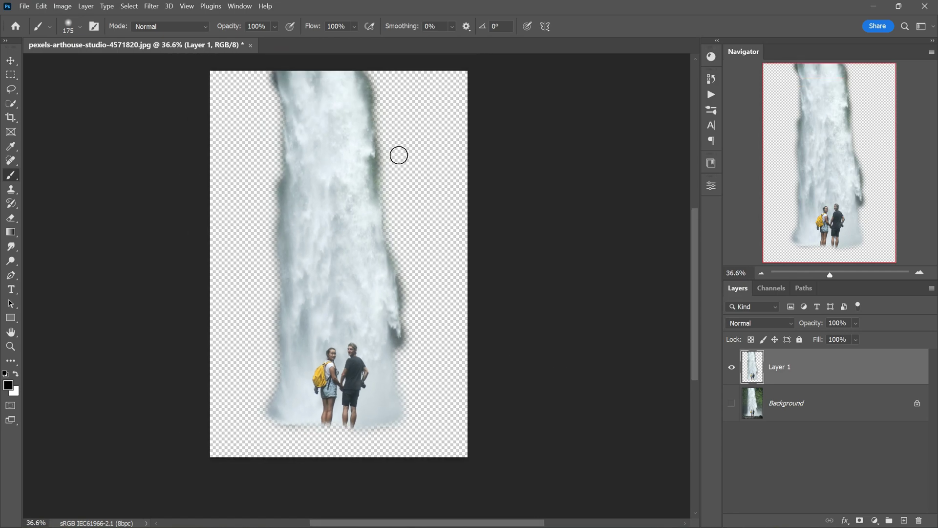
{"action": "scroll", "coordinate": [398, 155], "scroll_direction": "up", "scroll_amount": 3}
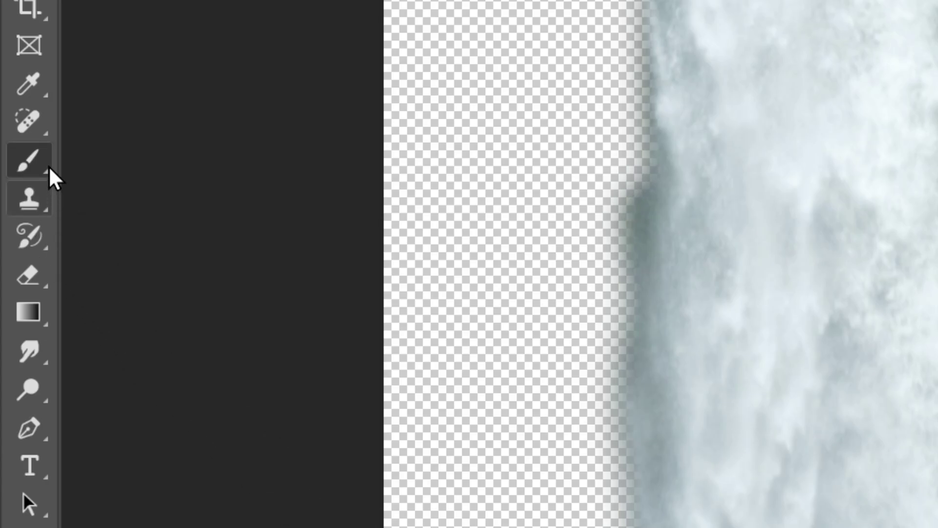
{"action": "left_click_drag", "start_coordinate": [37, 279], "coordinate": [130, 268]}
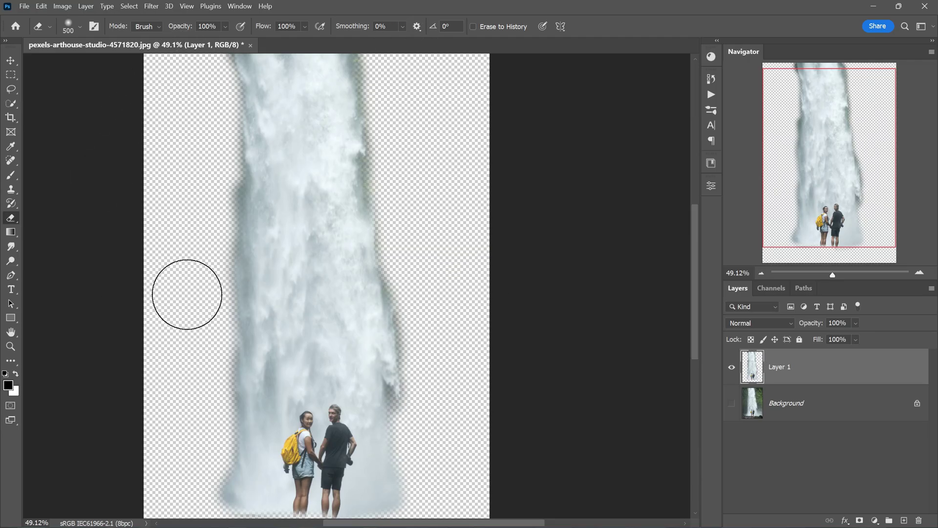
{"action": "scroll", "coordinate": [484, 284], "scroll_direction": "down", "scroll_amount": 3}
{"action": "scroll", "coordinate": [424, 143], "scroll_direction": "up", "scroll_amount": 3}
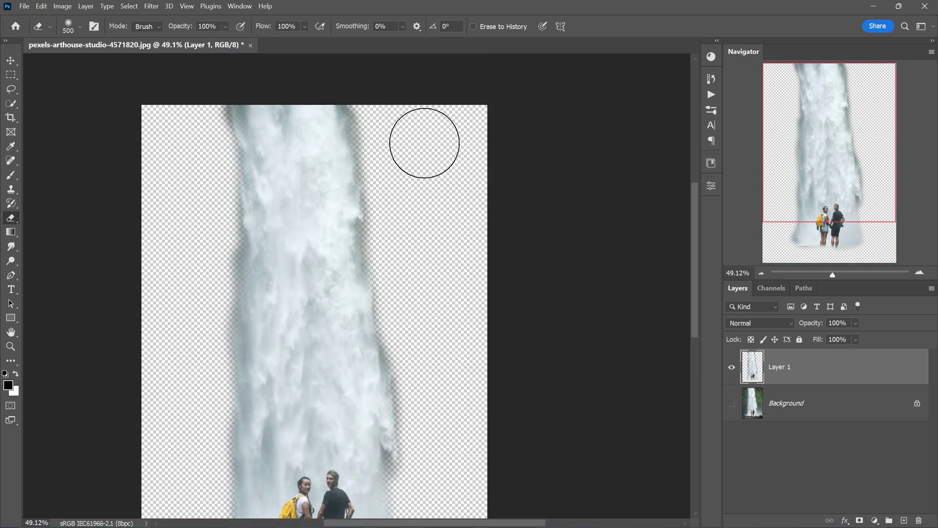
{"action": "left_click", "coordinate": [19, 62]}
{"action": "scroll", "coordinate": [336, 211], "scroll_direction": "down", "scroll_amount": 2}
{"action": "scroll", "coordinate": [336, 211], "scroll_direction": "up", "scroll_amount": 1}
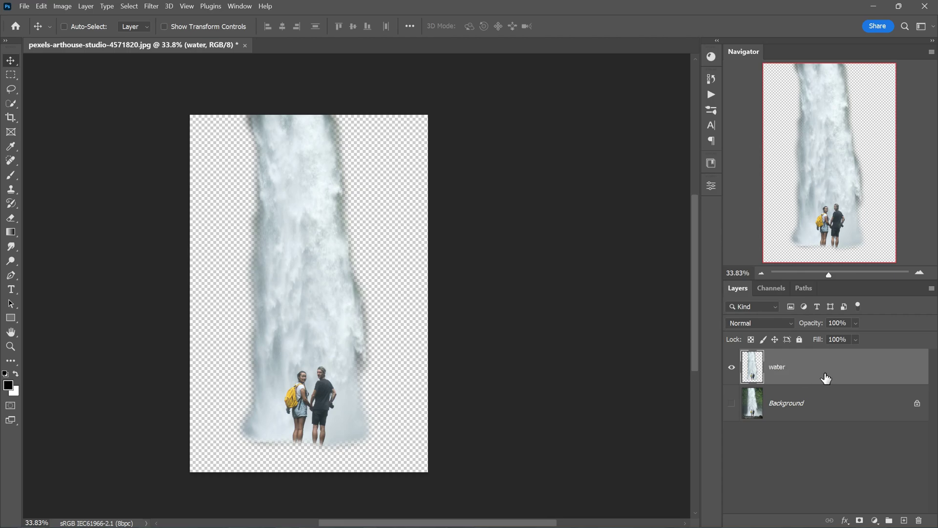
Convert the water layer into a smart object
{"action": "right_click", "coordinate": [825, 378]}
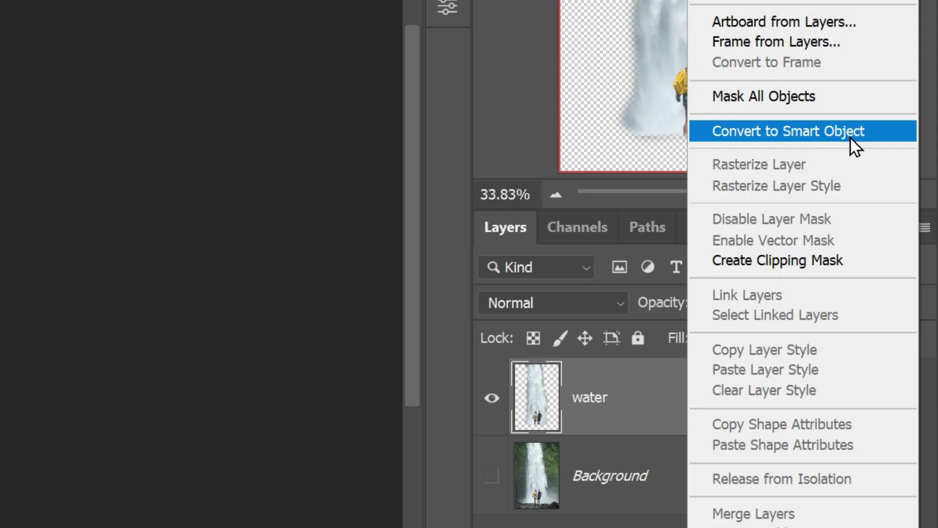
{"action": "left_click", "coordinate": [850, 138]}
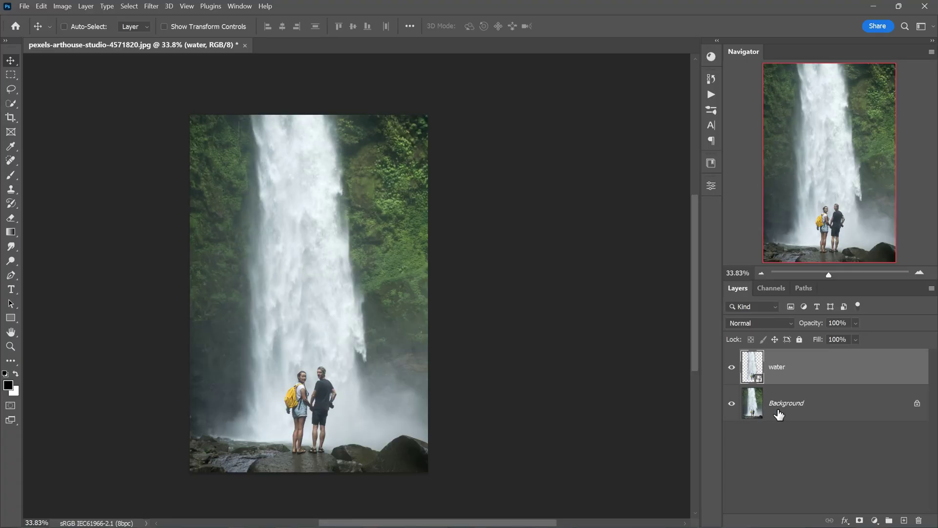
{"action": "left_click", "coordinate": [240, 6]}
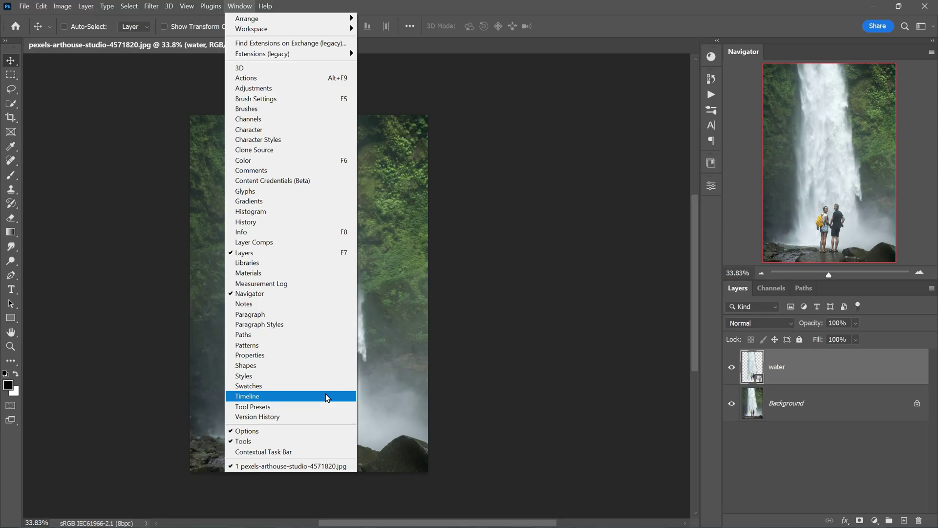
Create a video timeline and trim the water clip to end at 02:15
{"action": "left_click", "coordinate": [328, 397]}
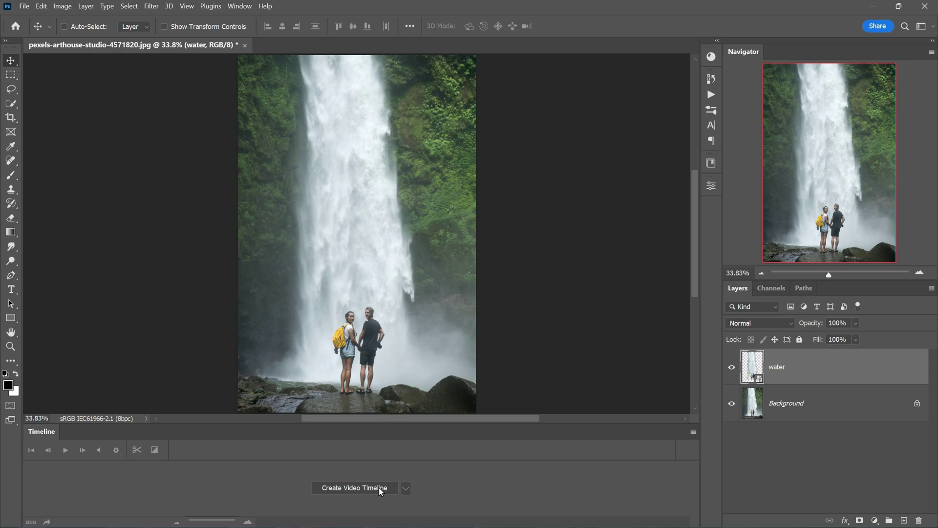
{"action": "left_click", "coordinate": [382, 491]}
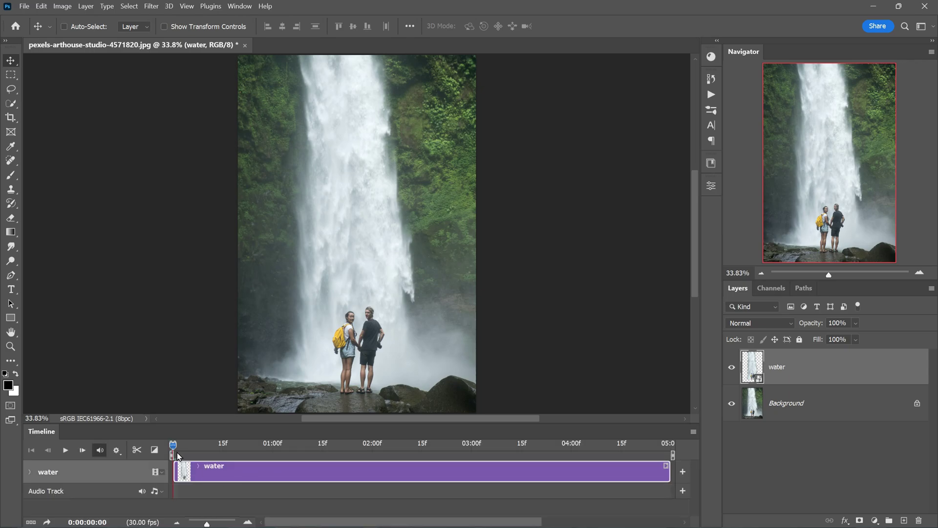
{"action": "scroll", "coordinate": [270, 461], "scroll_direction": "right", "scroll_amount": 1}
{"action": "scroll", "coordinate": [281, 481], "scroll_direction": "left", "scroll_amount": 1}
{"action": "left_click_drag", "start_coordinate": [670, 471], "coordinate": [423, 482]}
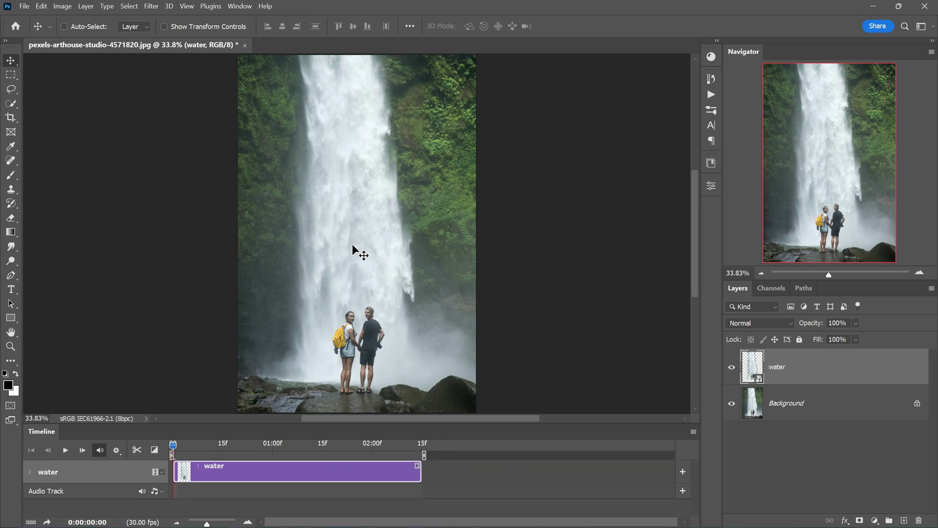
{"action": "left_click", "coordinate": [30, 473]}
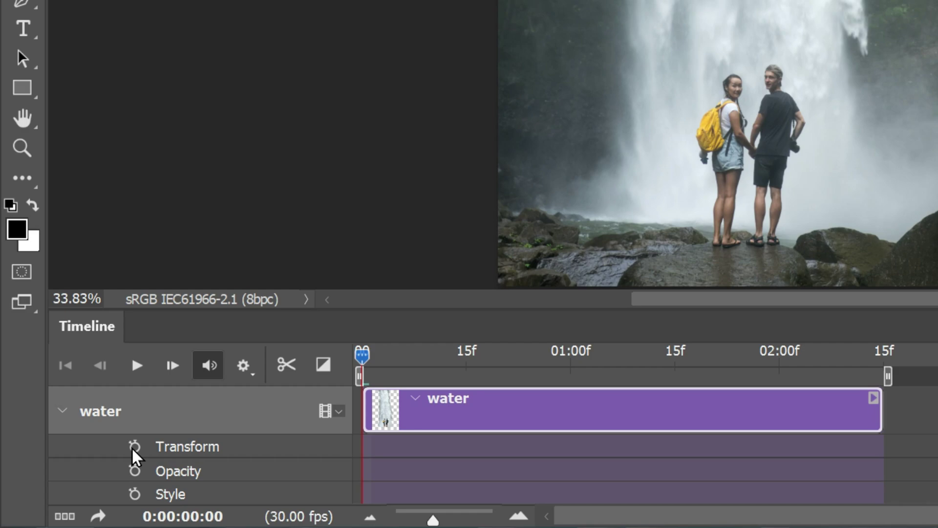
Keyframe the water layer's Transform, stretching it down to 138% height at 02:15
{"action": "left_click", "coordinate": [134, 446]}
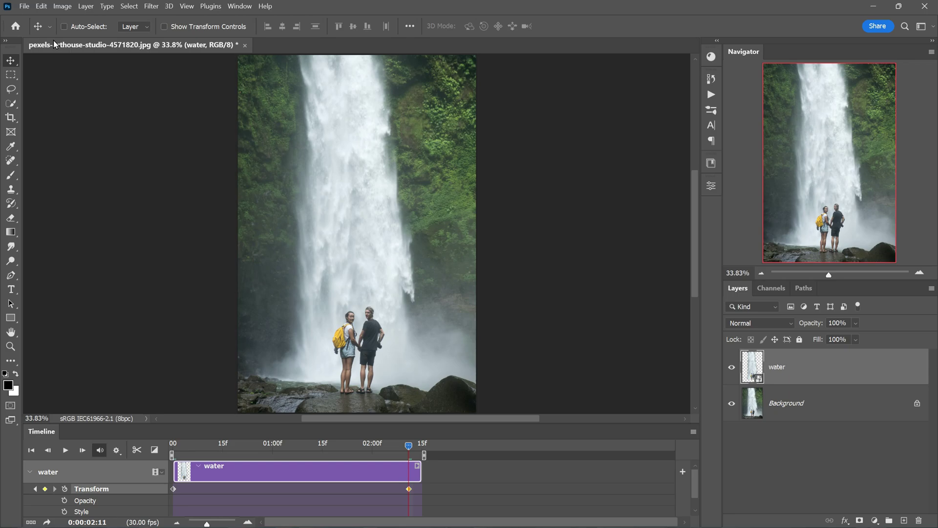
{"action": "left_click", "coordinate": [38, 9]}
{"action": "left_click", "coordinate": [120, 234]}
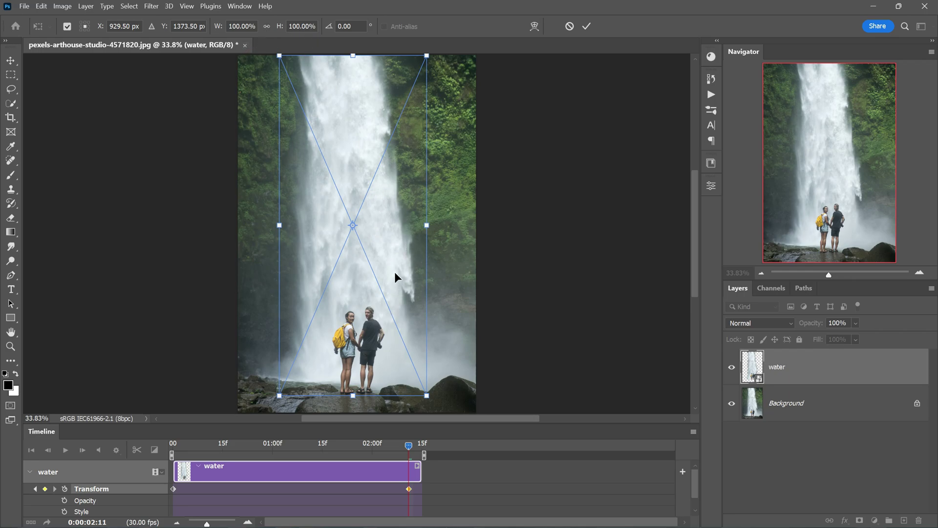
{"action": "scroll", "coordinate": [389, 220], "scroll_direction": "down", "scroll_amount": 4}
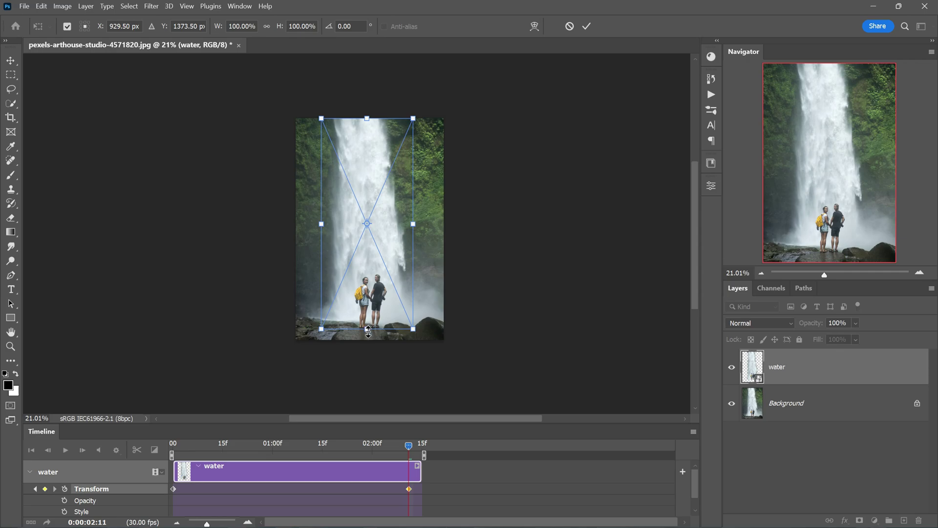
{"action": "left_click_drag", "start_coordinate": [369, 329], "coordinate": [375, 410]}
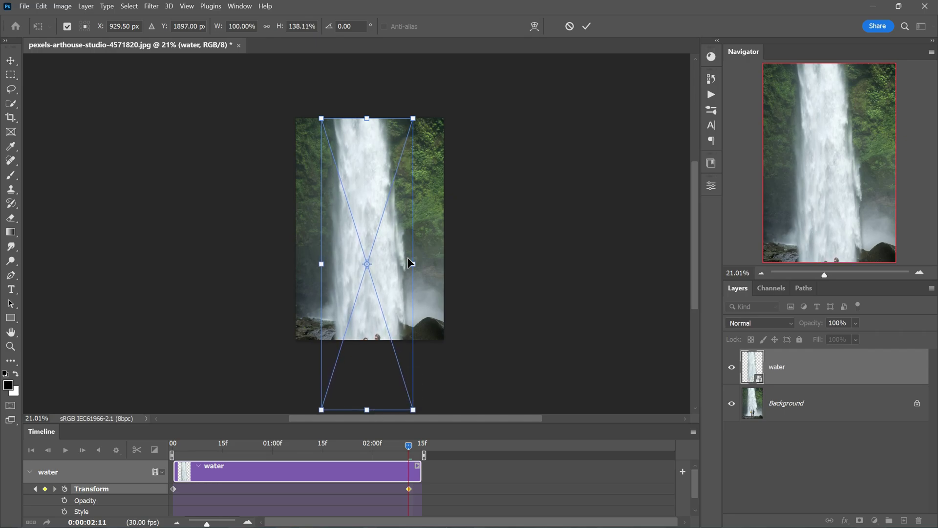
{"action": "left_click", "coordinate": [589, 30]}
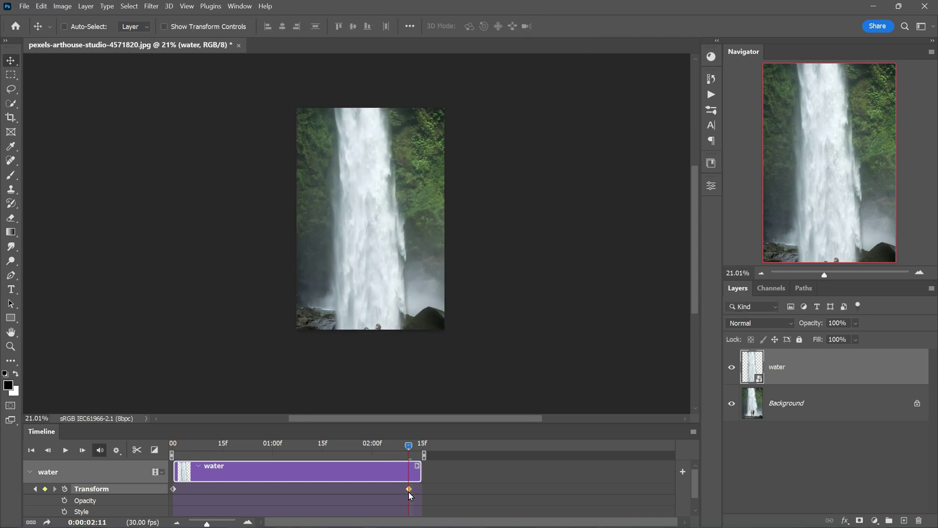
{"action": "left_click_drag", "start_coordinate": [409, 491], "coordinate": [420, 491]}
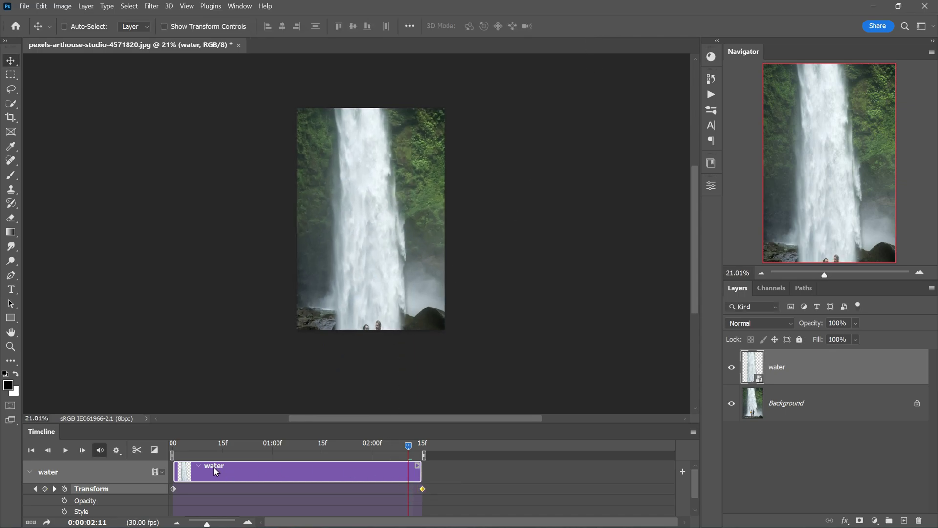
Preview the animation, turn on Loop Playback, and return the playhead to 0:00:00:00
{"action": "left_click", "coordinate": [65, 450]}
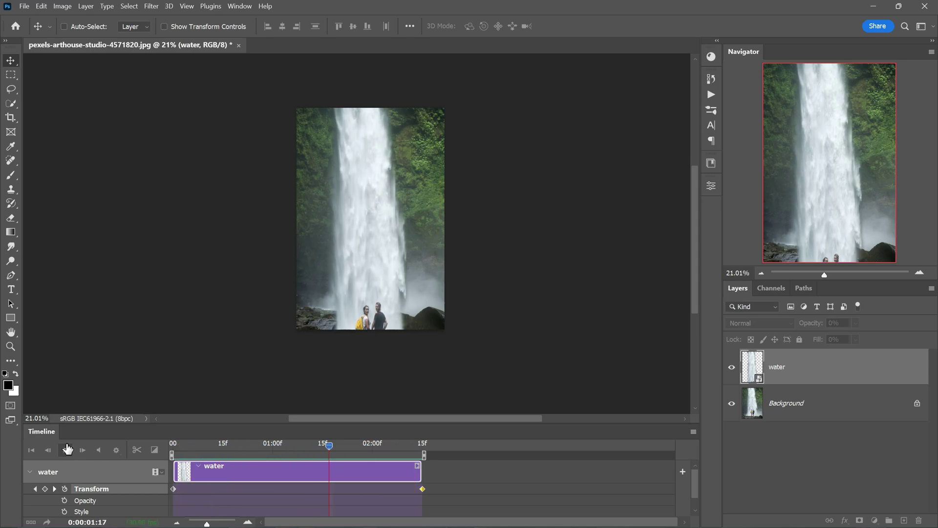
{"action": "left_click", "coordinate": [66, 450]}
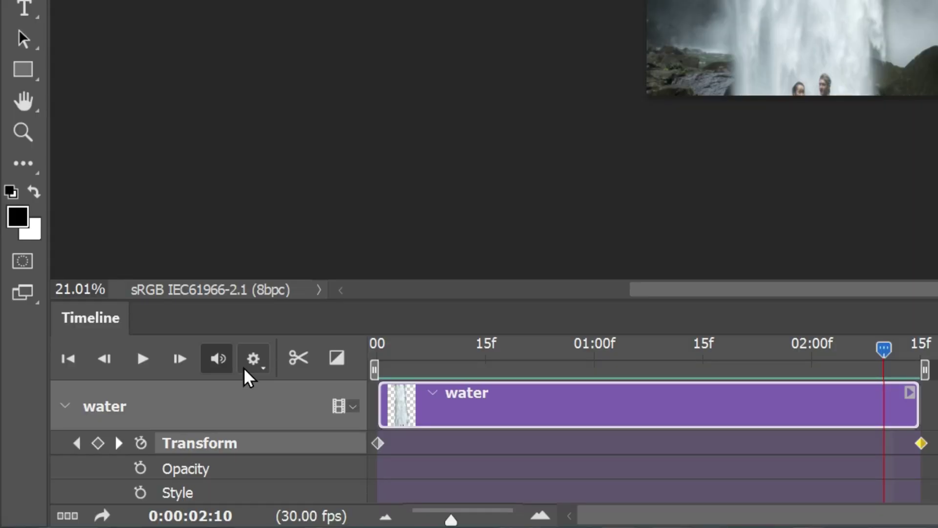
{"action": "left_click", "coordinate": [254, 362]}
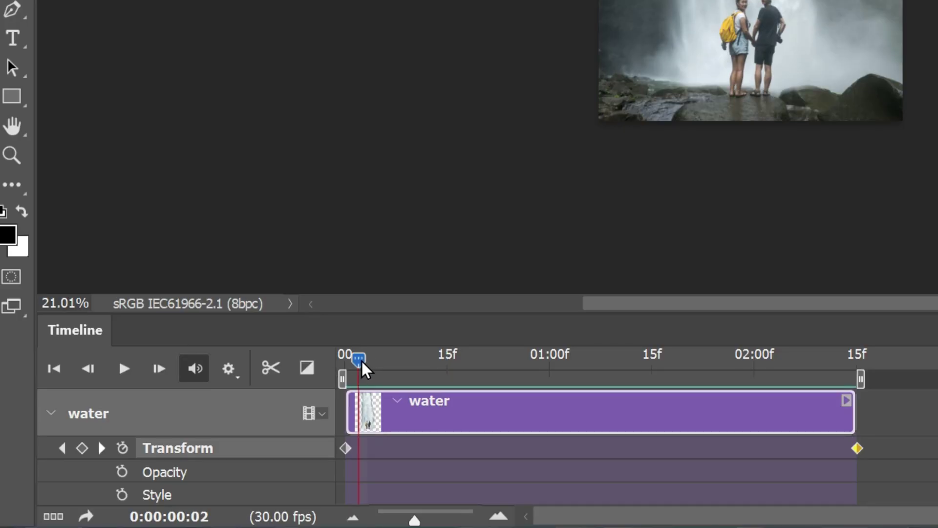
{"action": "left_click_drag", "start_coordinate": [361, 359], "coordinate": [348, 359]}
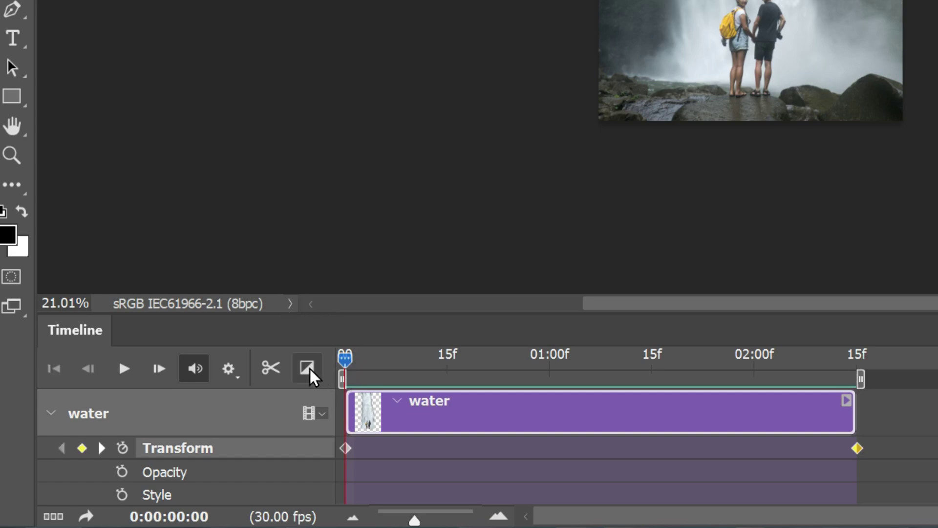
Apply a Fade transition to the water clip's end and a 0.27 s Fade to its start
{"action": "left_click_drag", "start_coordinate": [505, 313], "coordinate": [517, 124]}
{"action": "left_click", "coordinate": [306, 205]}
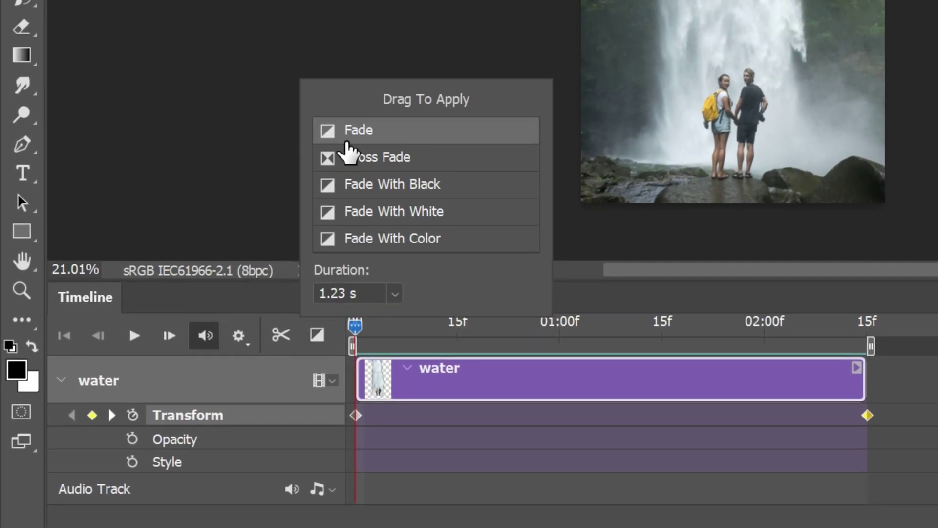
{"action": "left_click", "coordinate": [362, 294]}
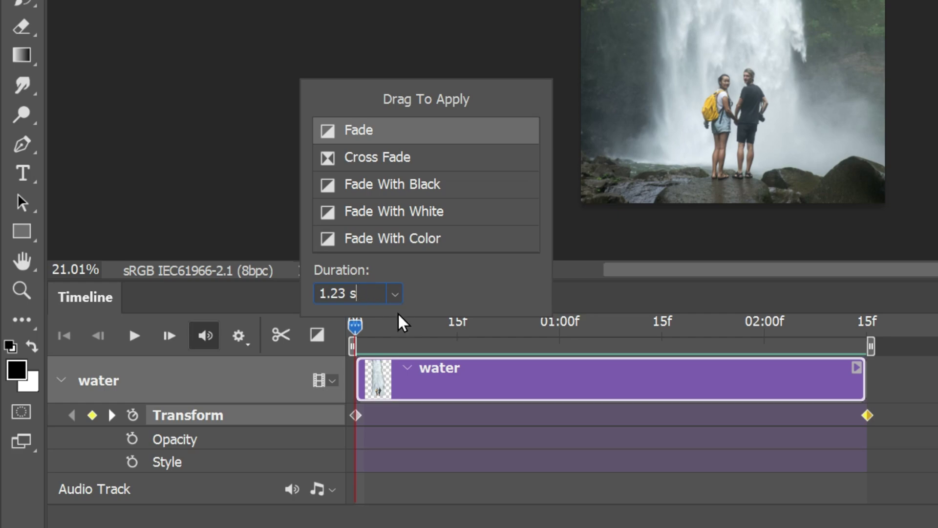
{"action": "left_click_drag", "start_coordinate": [386, 140], "coordinate": [736, 392]}
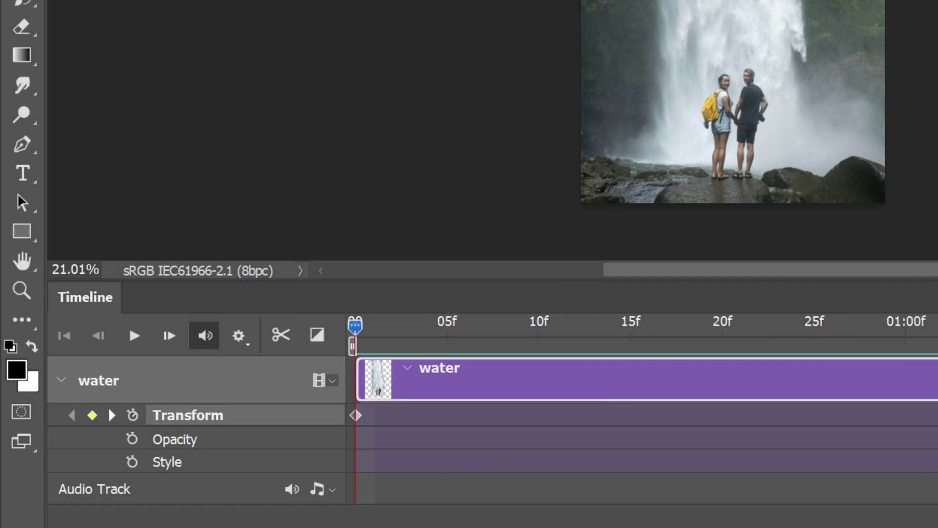
{"action": "left_click", "coordinate": [317, 335]}
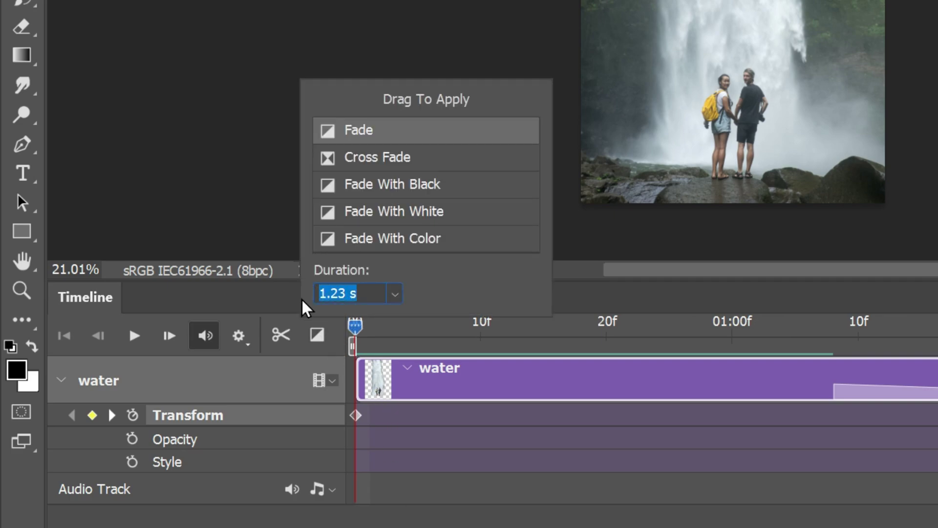
{"action": "type", "text": "0.27"}
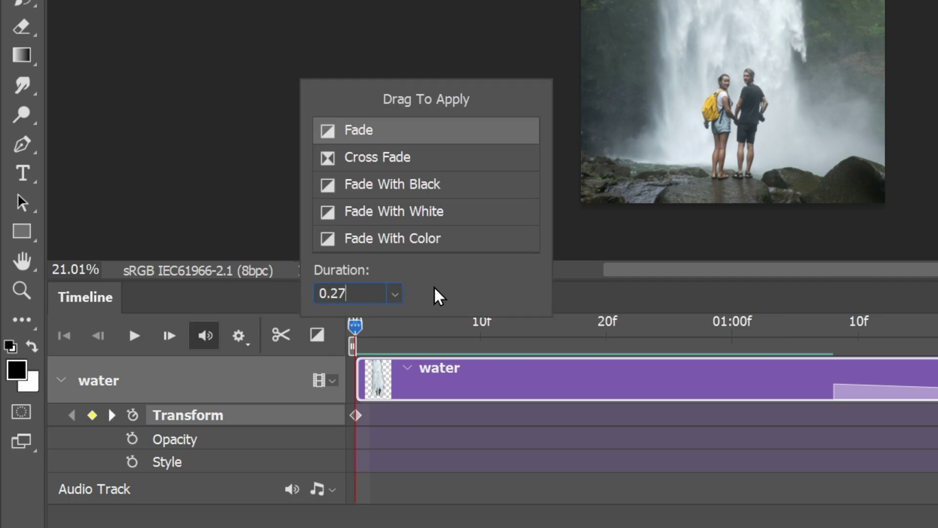
{"action": "key", "text": "Return"}
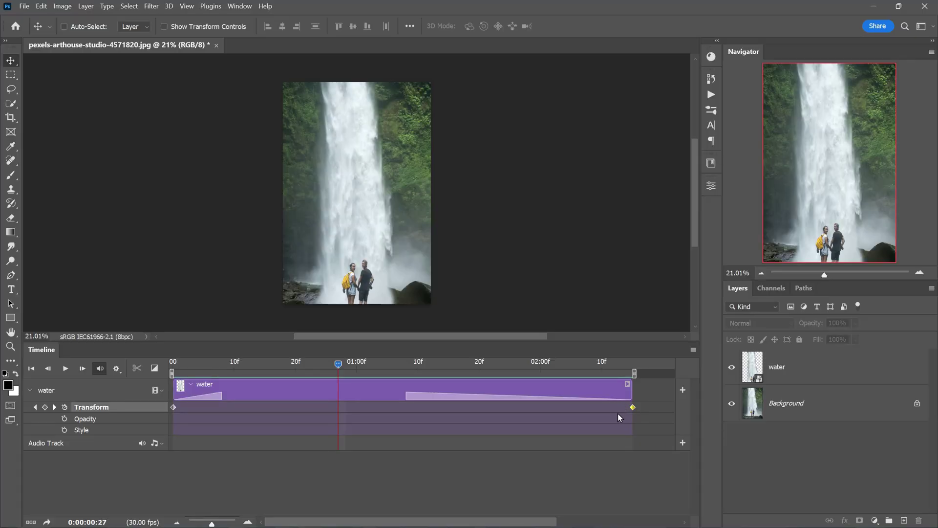
{"action": "left_click", "coordinate": [790, 377]}
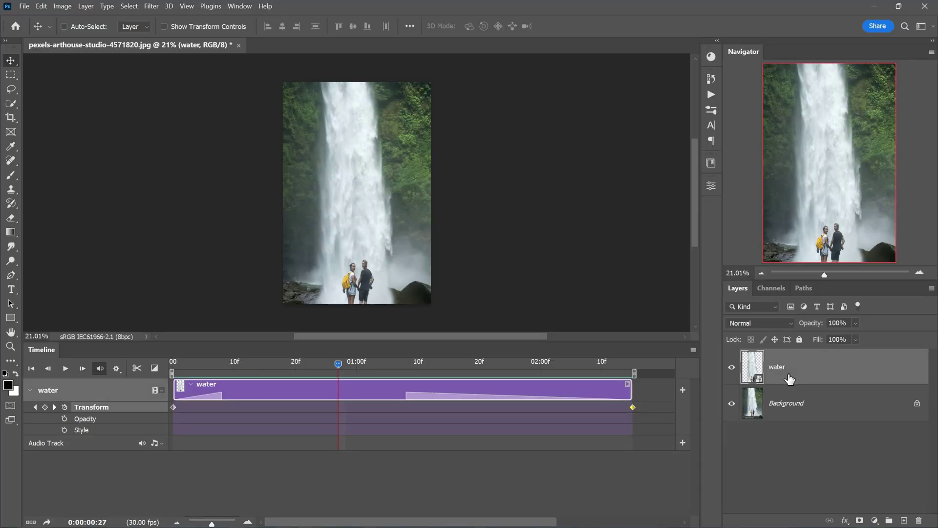
Group the water layer into Group 1 and duplicate the group up to Group 1 copy 5
{"action": "right_click", "coordinate": [790, 377]}
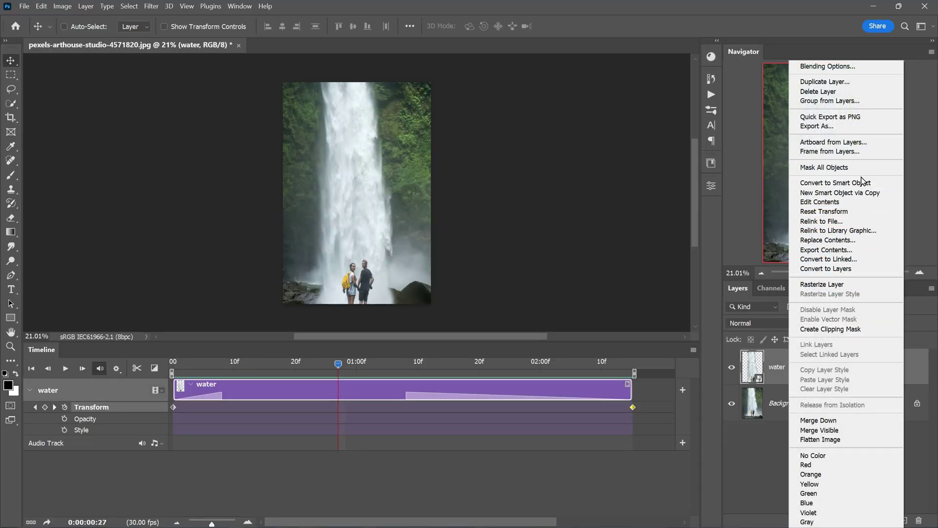
{"action": "left_click", "coordinate": [872, 101]}
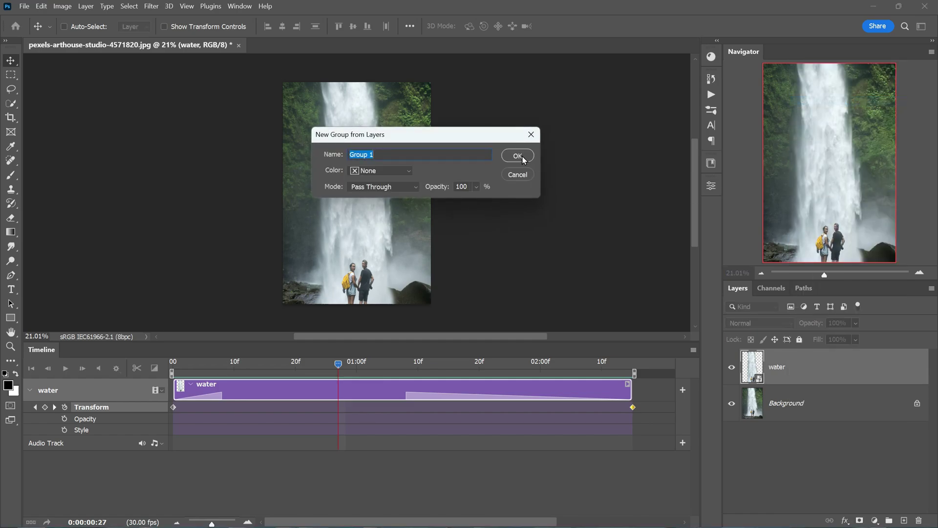
{"action": "left_click", "coordinate": [515, 158]}
{"action": "left_click", "coordinate": [744, 355]}
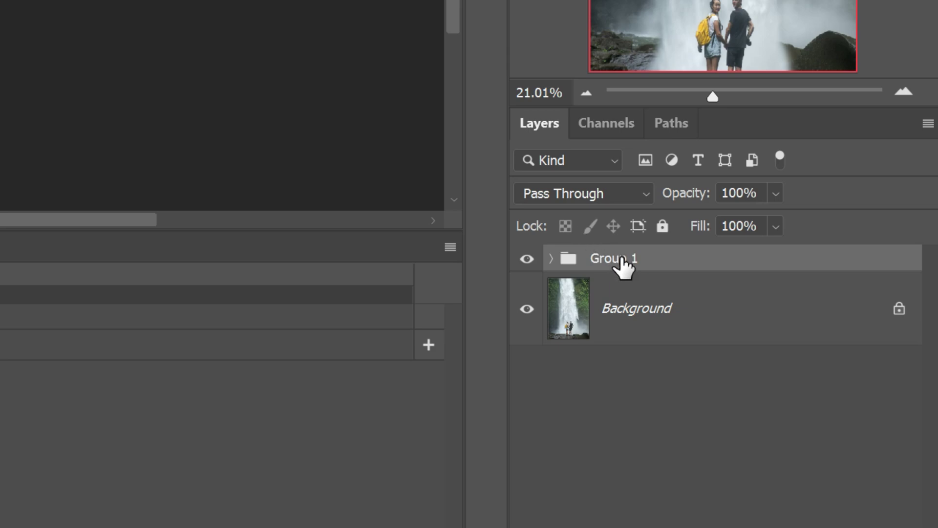
{"action": "key", "text": "ctrl+j"}
{"action": "key", "text": "ctrl+j"}
{"action": "key", "text": "ctrl+j"}
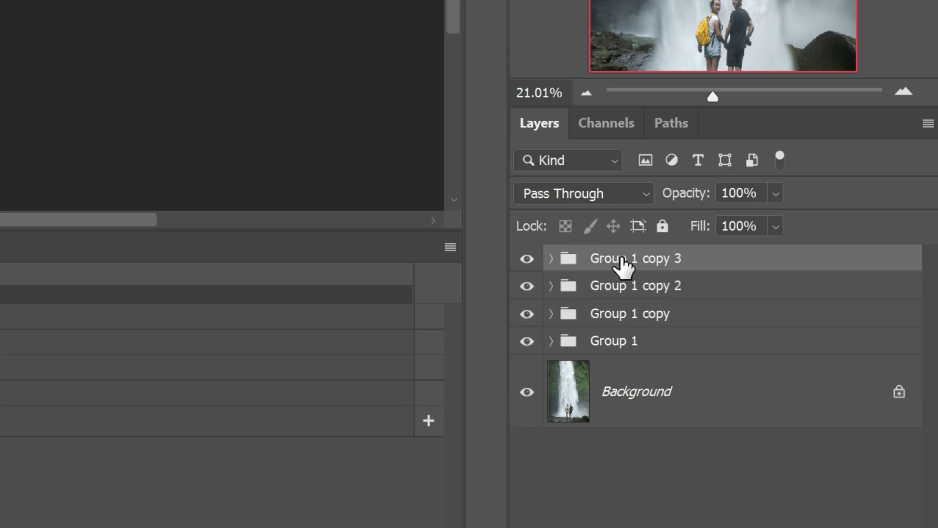
{"action": "key", "text": "ctrl+j"}
{"action": "key", "text": "ctrl+j"}
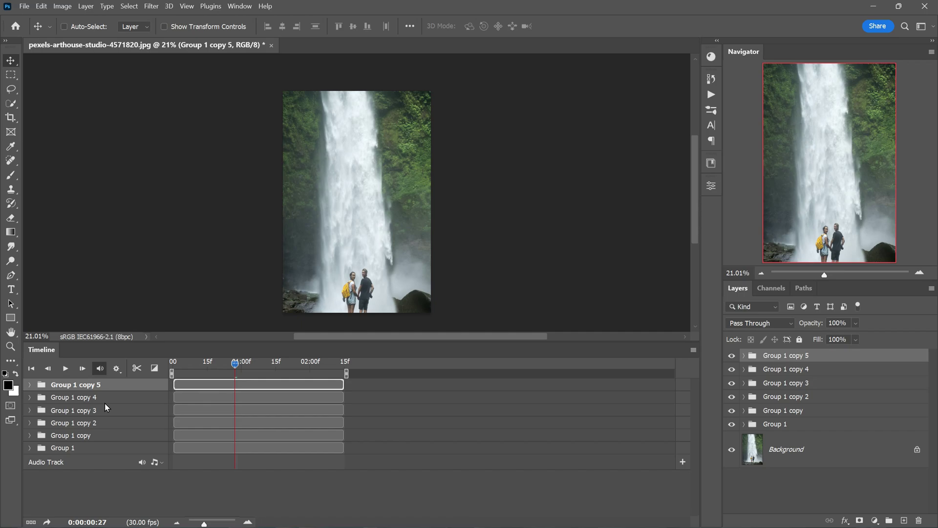
{"action": "left_click", "coordinate": [29, 385]}
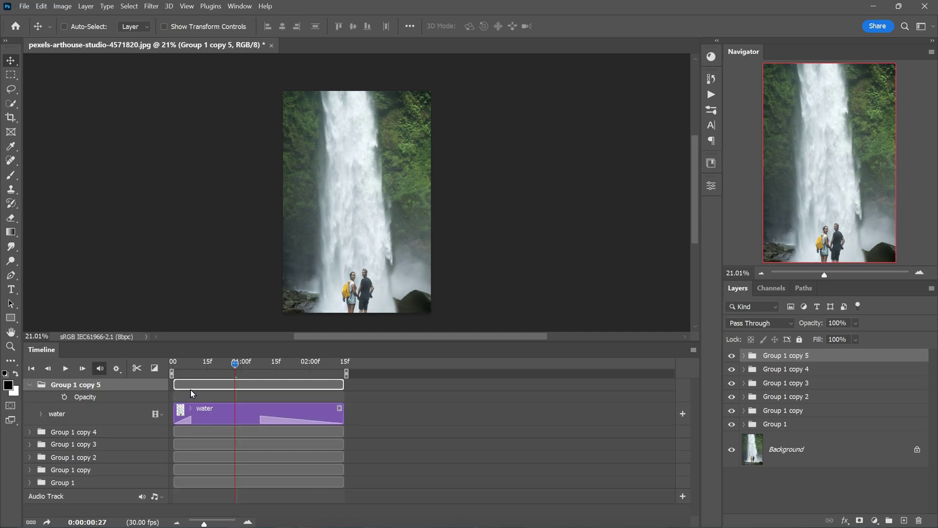
Reset the playhead to the start and shift Group 1 copy 5's water clip earlier
{"action": "left_click_drag", "start_coordinate": [235, 364], "coordinate": [178, 374]}
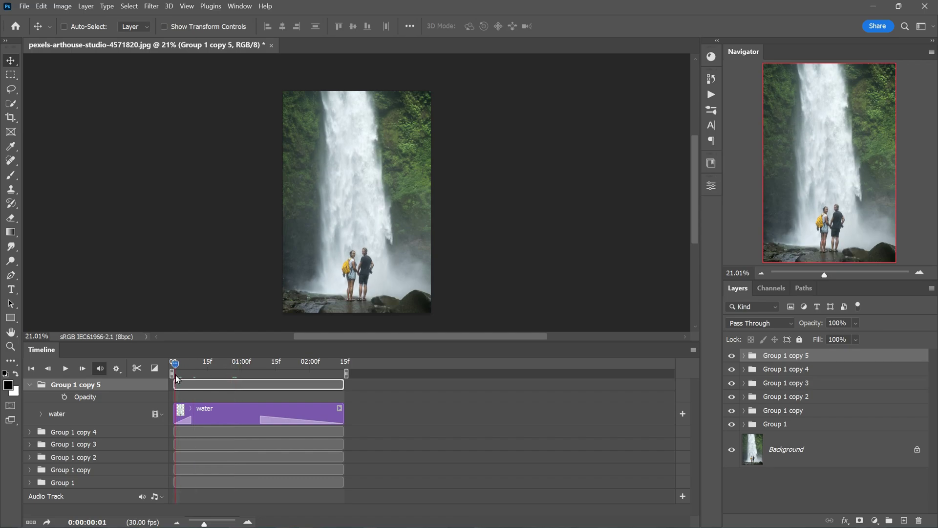
{"action": "left_click_drag", "start_coordinate": [254, 417], "coordinate": [205, 412]}
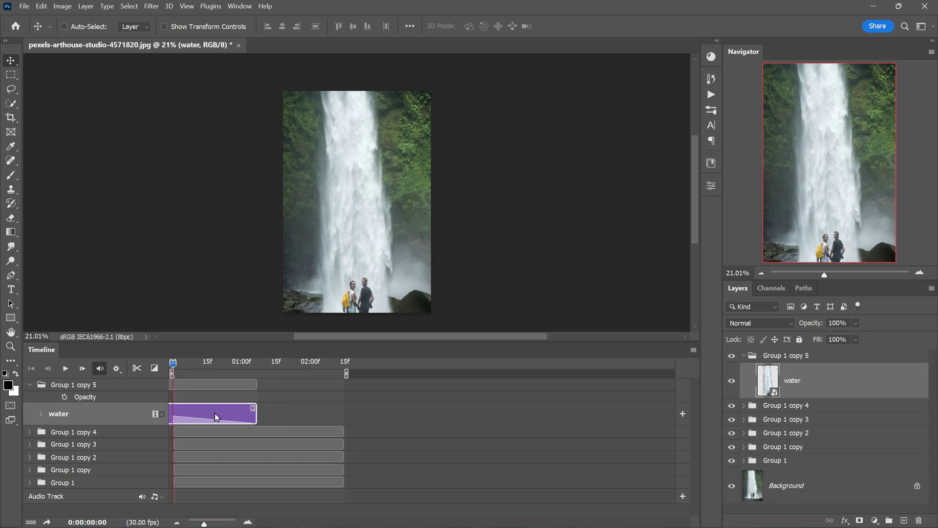
{"action": "left_click", "coordinate": [30, 432]}
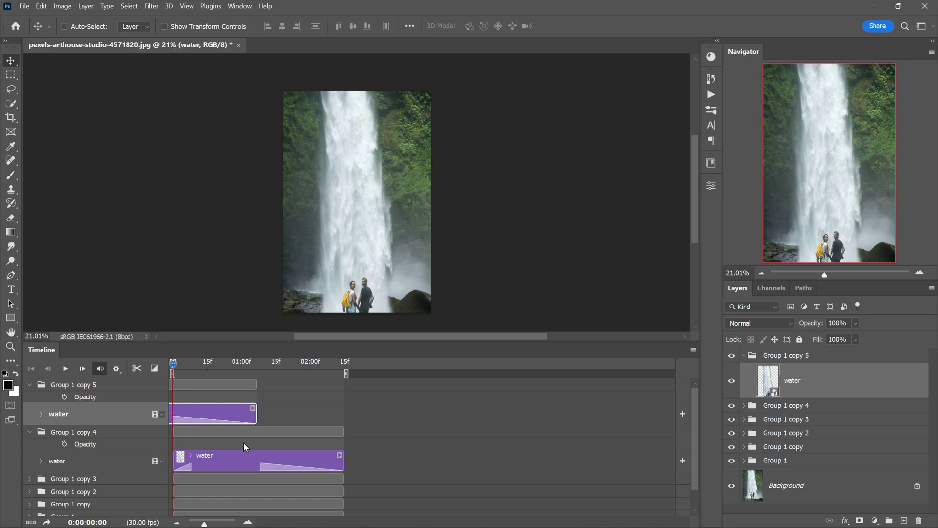
{"action": "scroll", "coordinate": [246, 444], "scroll_direction": "down", "scroll_amount": 1}
{"action": "scroll", "coordinate": [248, 435], "scroll_direction": "down", "scroll_amount": 1}
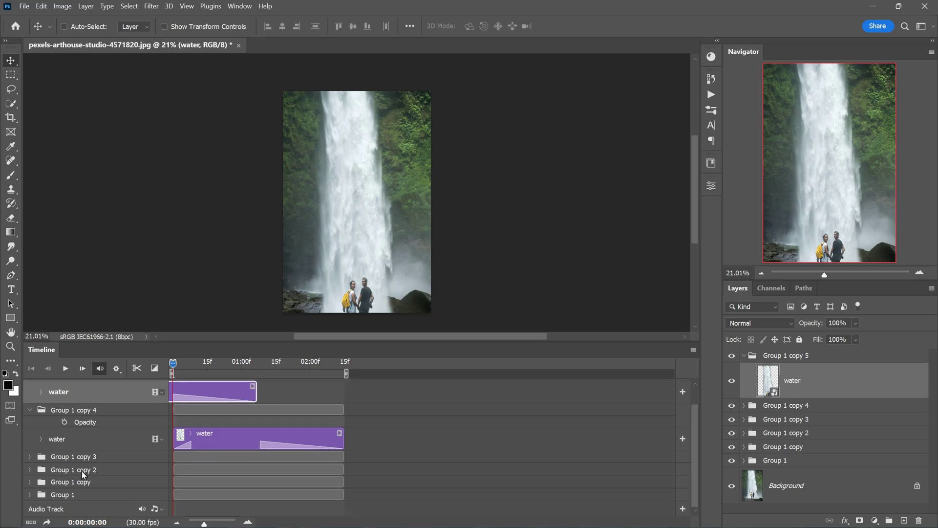
Start Group 1 copy 3's water clip at 01:08
{"action": "left_click", "coordinate": [30, 456]}
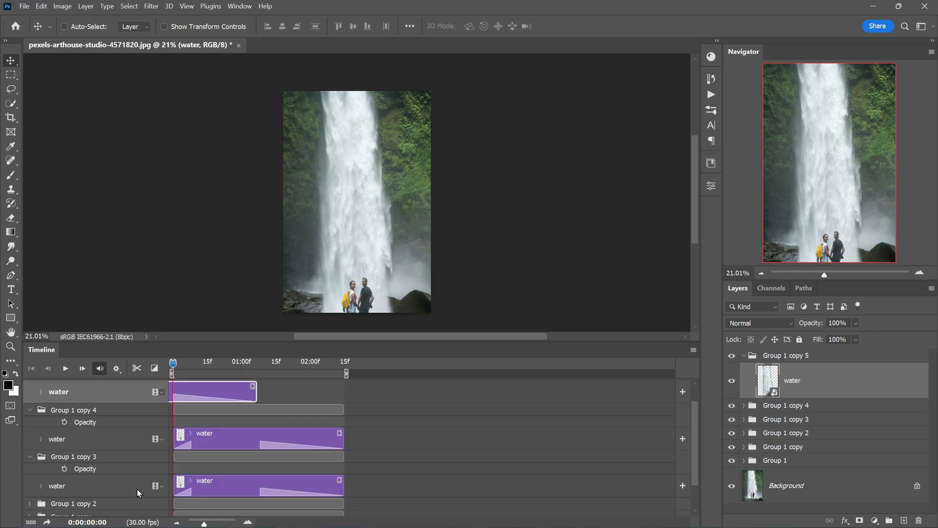
{"action": "left_click", "coordinate": [264, 366]}
{"action": "left_click_drag", "start_coordinate": [264, 364], "coordinate": [257, 365]}
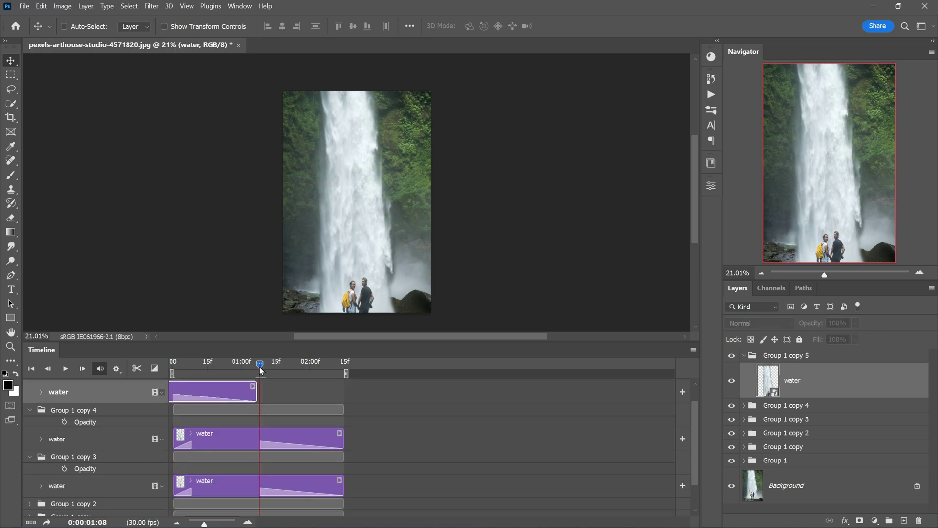
{"action": "left_click_drag", "start_coordinate": [232, 488], "coordinate": [311, 487]}
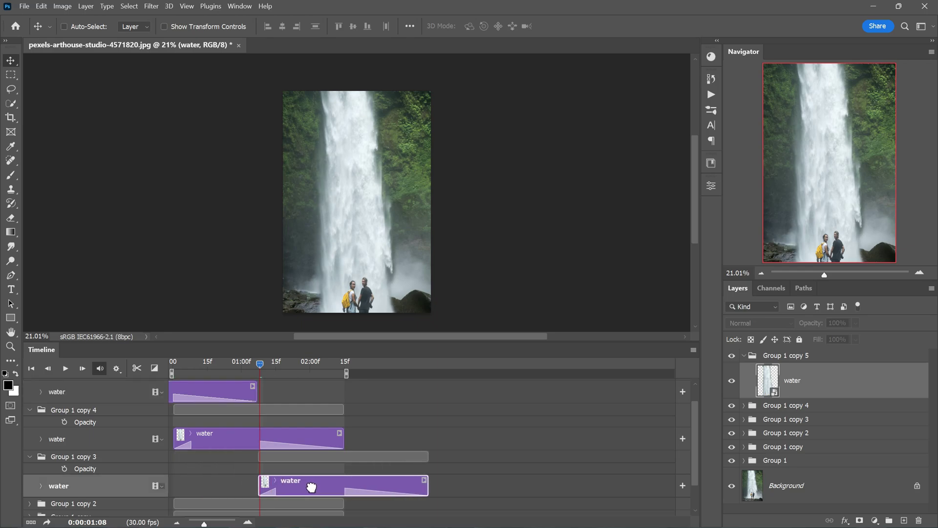
{"action": "left_click_drag", "start_coordinate": [310, 487], "coordinate": [312, 488]}
Start Group 1 copy 2's water clip at 02:16
{"action": "scroll", "coordinate": [371, 408], "scroll_direction": "down", "scroll_amount": 2}
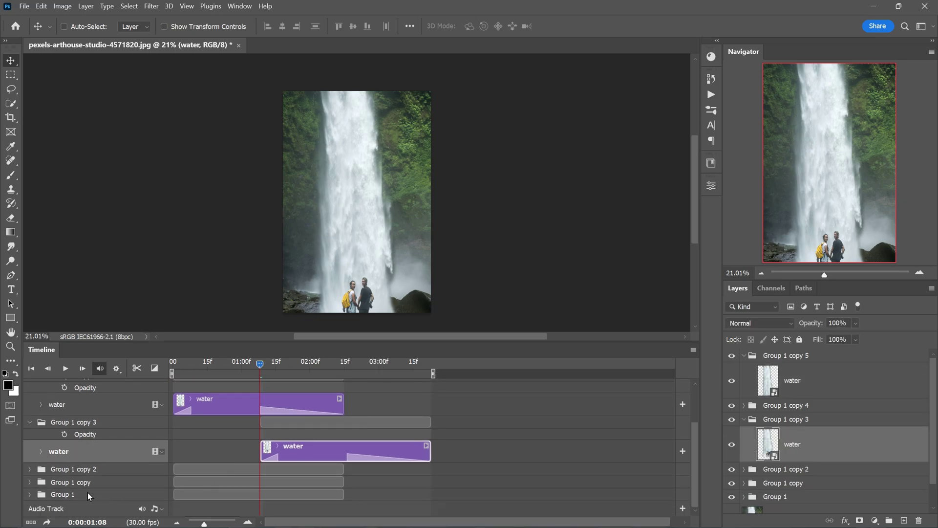
{"action": "left_click", "coordinate": [30, 469]}
{"action": "scroll", "coordinate": [284, 386], "scroll_direction": "down", "scroll_amount": 1}
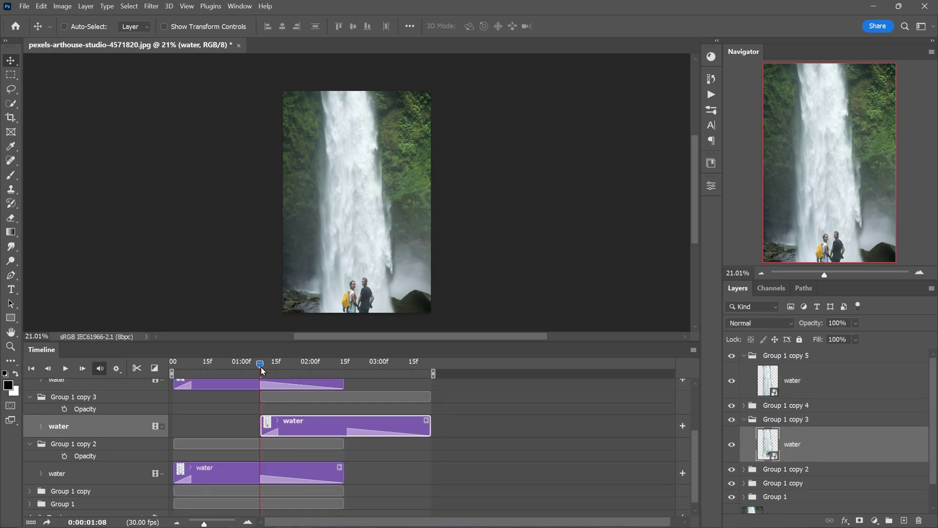
{"action": "left_click_drag", "start_coordinate": [261, 368], "coordinate": [347, 384]}
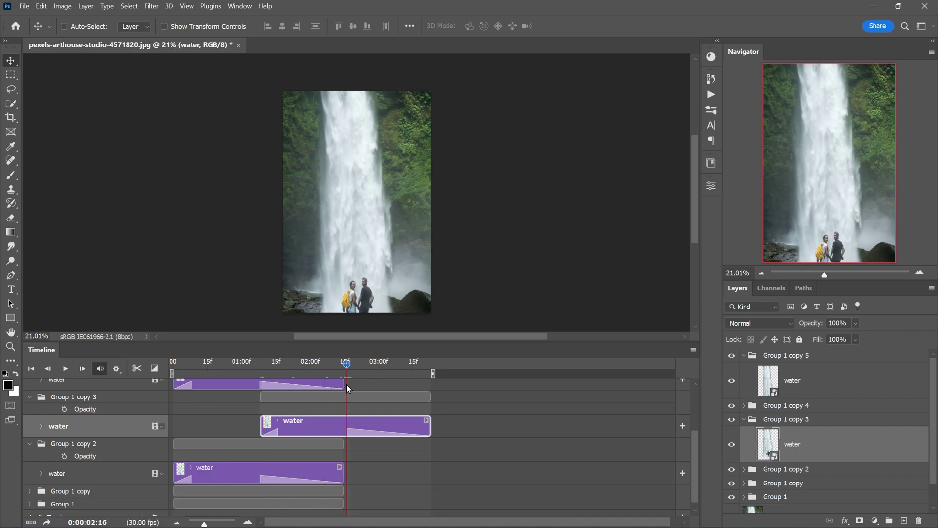
{"action": "left_click_drag", "start_coordinate": [230, 468], "coordinate": [404, 467]}
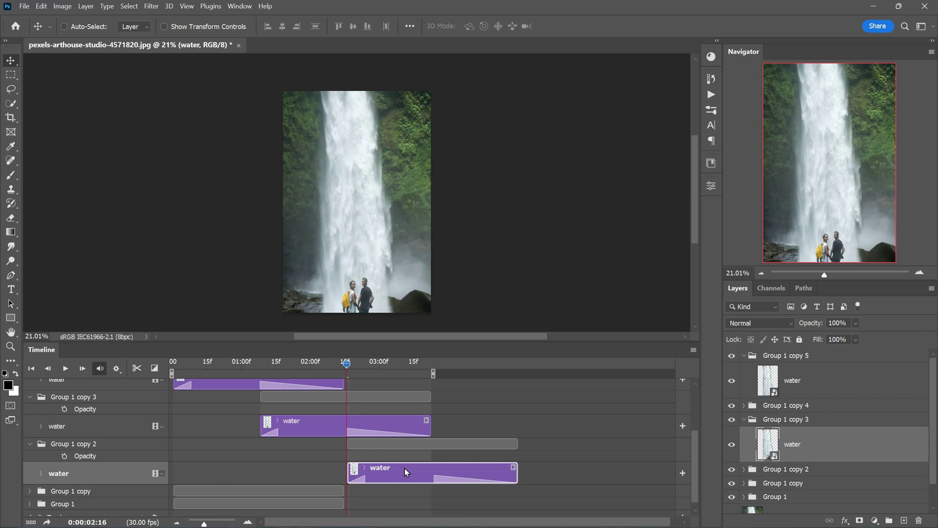
{"action": "left_click_drag", "start_coordinate": [404, 468], "coordinate": [404, 468]}
Move Group 1 copy's clip to about 03:18 and Group 1's clip to about 05:02
{"action": "left_click", "coordinate": [29, 481]}
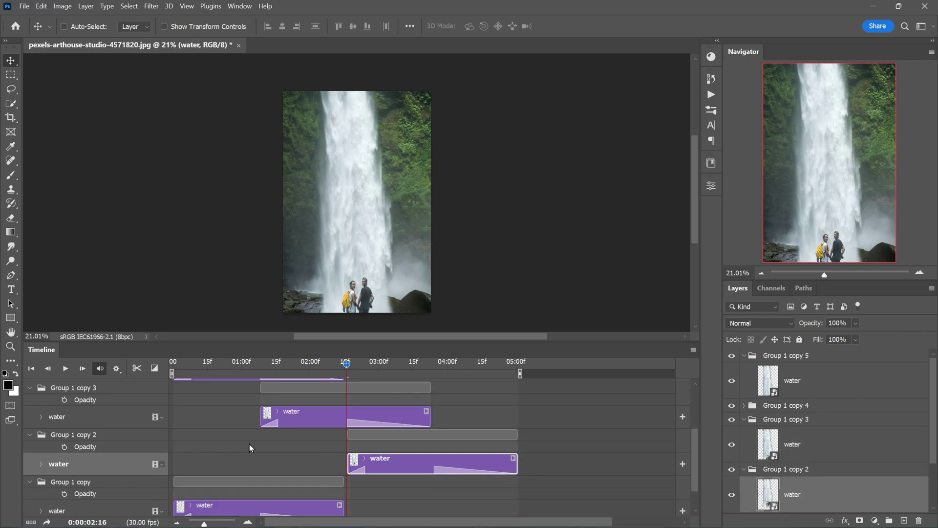
{"action": "scroll", "coordinate": [254, 446], "scroll_direction": "down", "scroll_amount": 2}
{"action": "left_click_drag", "start_coordinate": [429, 364], "coordinate": [434, 362]}
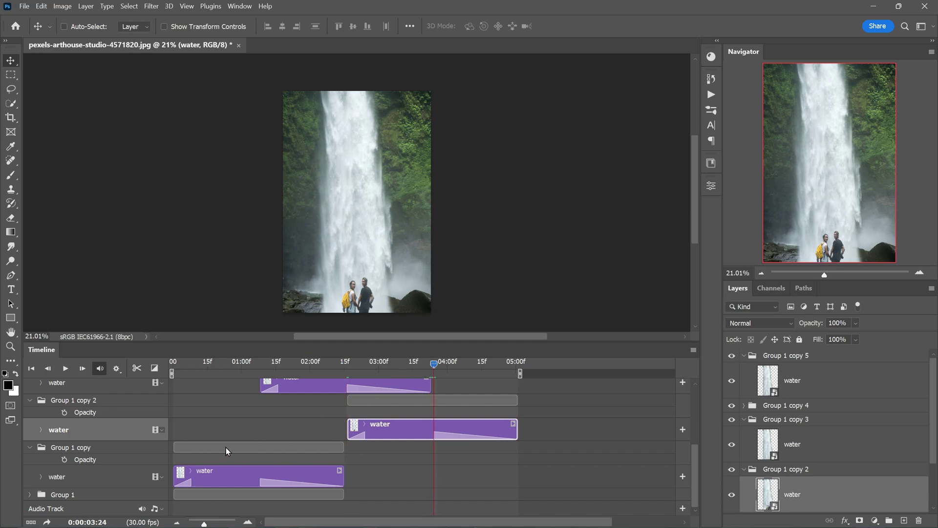
{"action": "left_click_drag", "start_coordinate": [228, 479], "coordinate": [498, 475]}
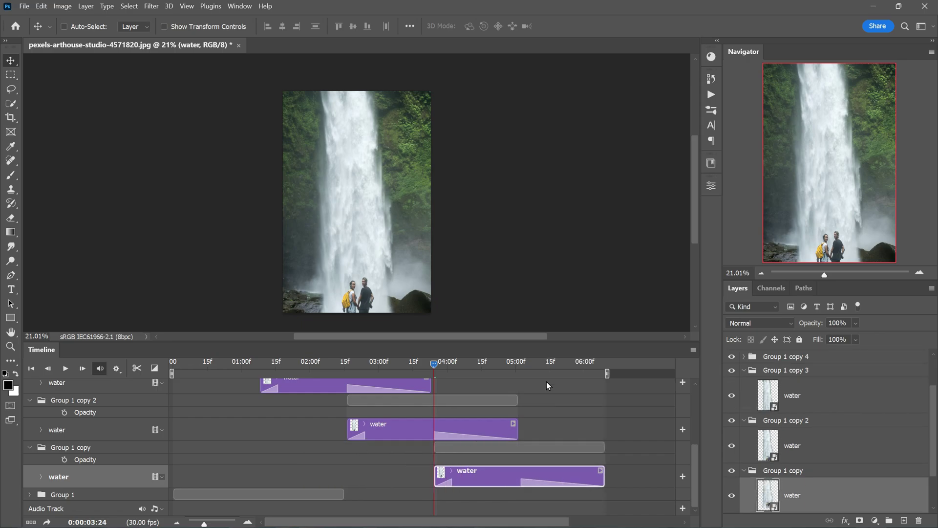
{"action": "left_click", "coordinate": [523, 366]}
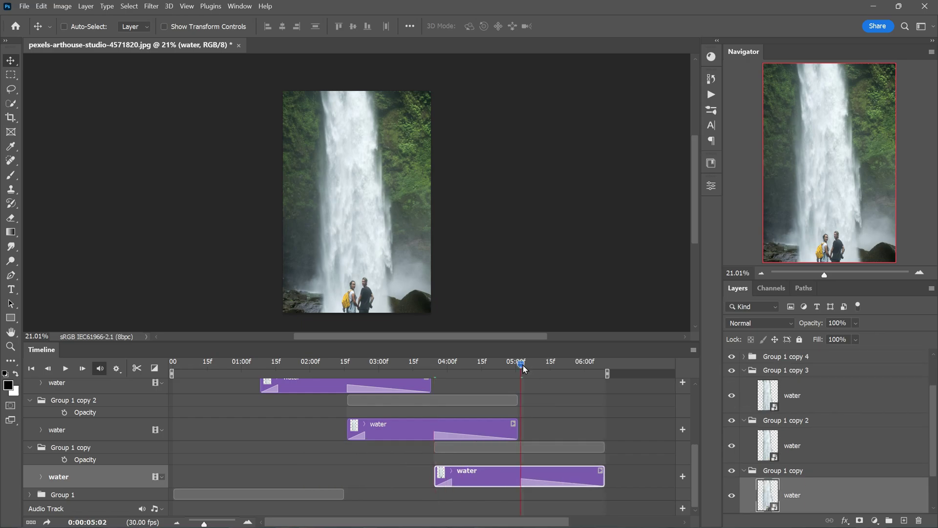
{"action": "left_click", "coordinate": [31, 493]}
{"action": "scroll", "coordinate": [206, 466], "scroll_direction": "down", "scroll_amount": 1}
{"action": "left_click_drag", "start_coordinate": [223, 500], "coordinate": [569, 498]}
Group all six water groups into Group 2 and end the work area around 05:00
{"action": "scroll", "coordinate": [782, 411], "scroll_direction": "up", "scroll_amount": 2}
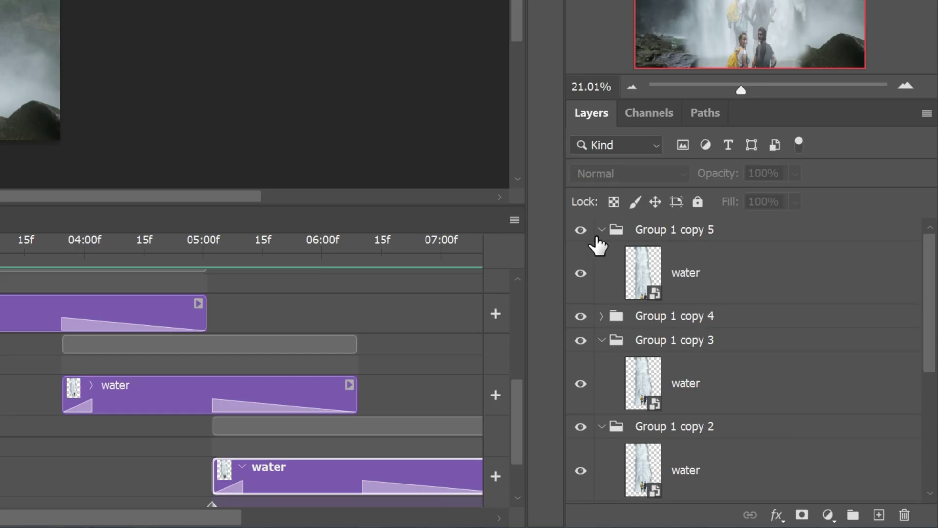
{"action": "left_click", "coordinate": [744, 357]}
{"action": "left_click", "coordinate": [601, 277]}
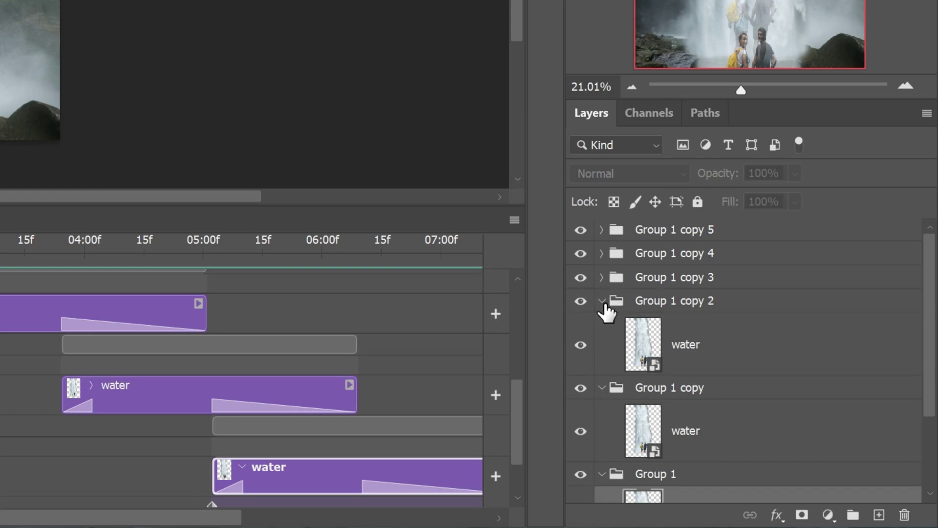
{"action": "left_click", "coordinate": [602, 300]}
{"action": "left_click", "coordinate": [602, 324]}
{"action": "left_click", "coordinate": [602, 348]}
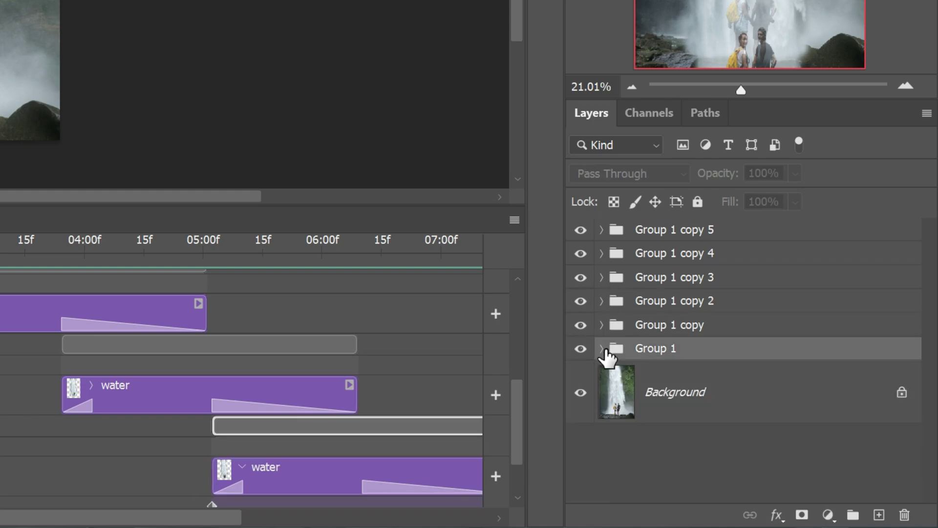
{"action": "left_click", "coordinate": [691, 237]}
{"action": "left_click", "coordinate": [692, 348], "text": "shift"}
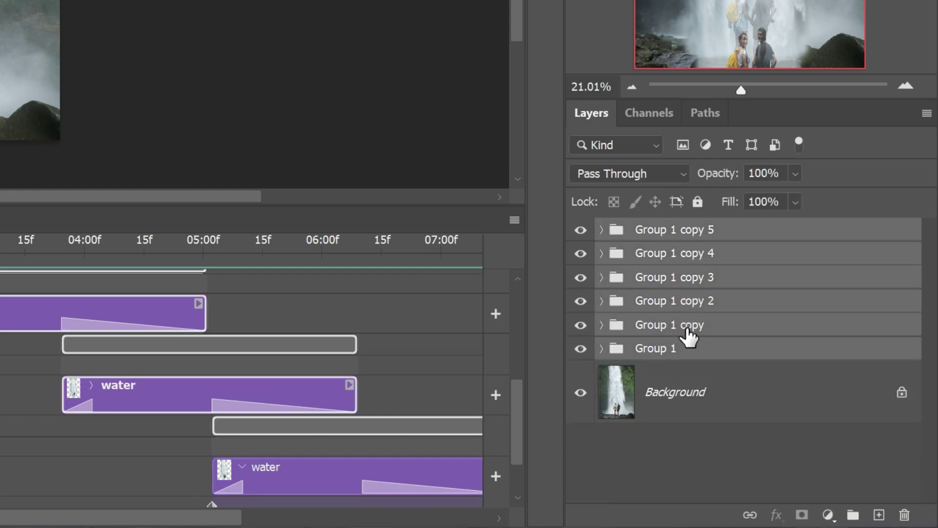
{"action": "key", "text": "ctrl+g"}
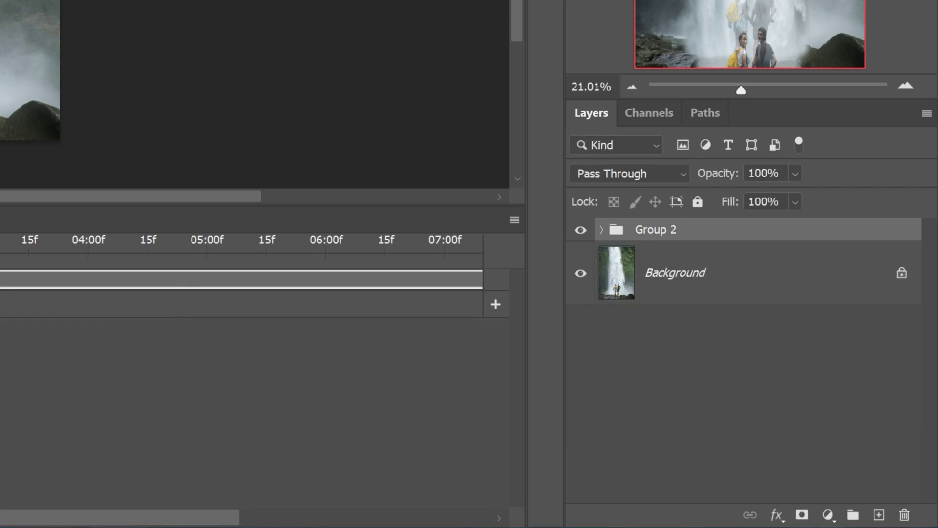
{"action": "left_click_drag", "start_coordinate": [217, 522], "coordinate": [201, 524]}
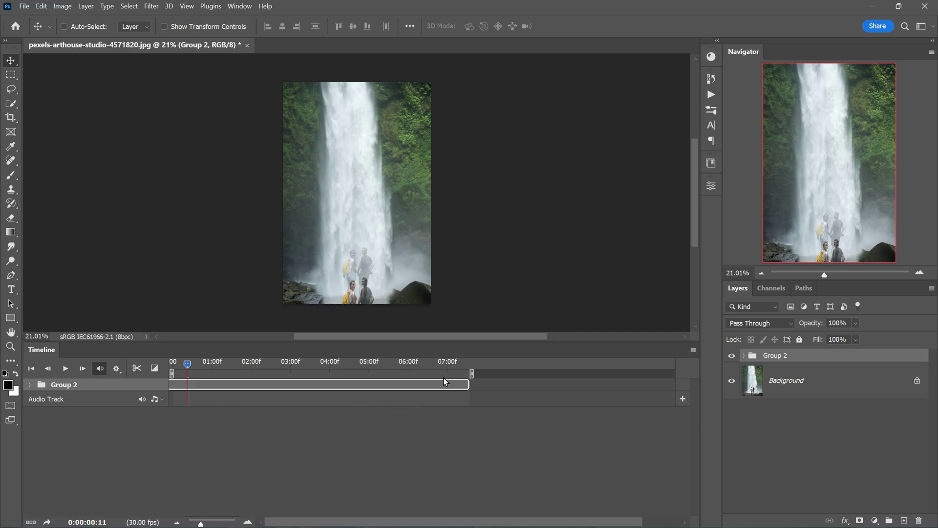
{"action": "left_click_drag", "start_coordinate": [471, 374], "coordinate": [368, 385]}
Add a mask to Group 2, paint out the ghost couple and rocks in black, then preview playback
{"action": "left_click", "coordinate": [860, 520]}
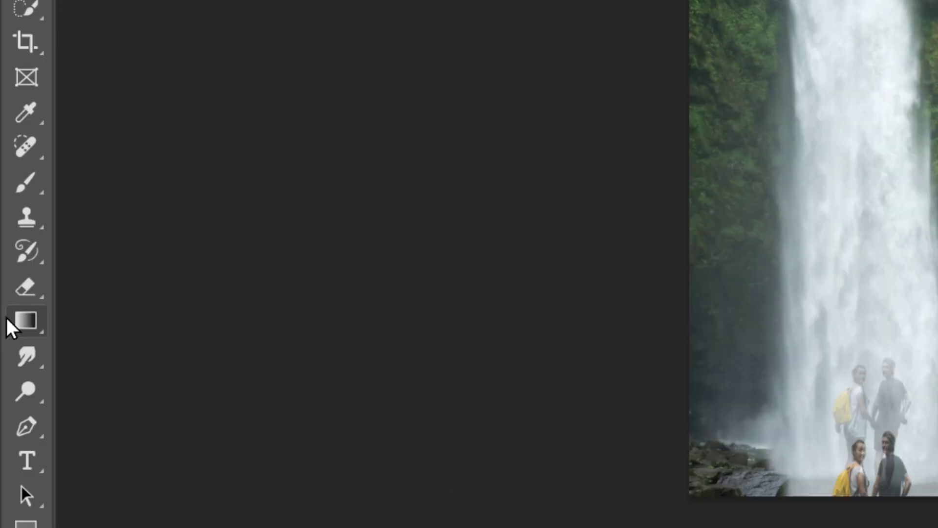
{"action": "left_click", "coordinate": [27, 184]}
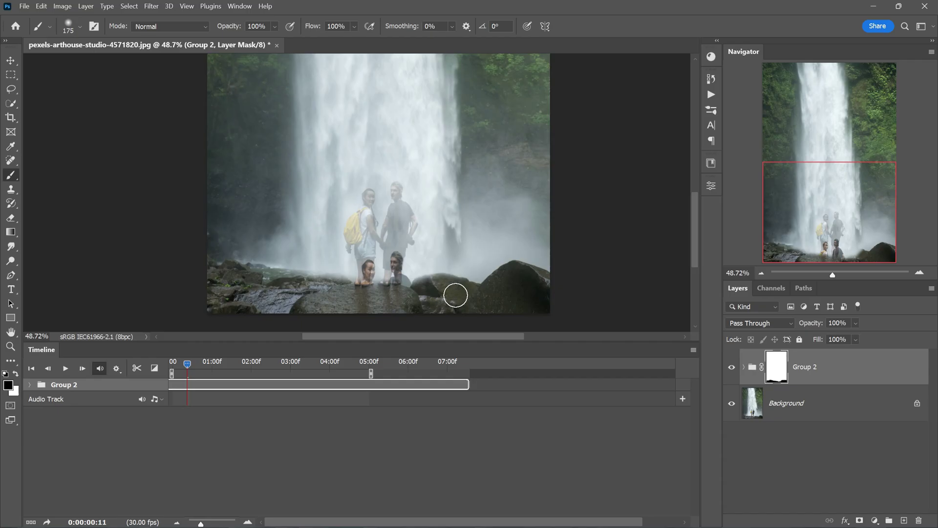
{"action": "mouse_move", "coordinate": [455, 293]}
{"action": "left_mouse_down"}
{"action": "mouse_move", "coordinate": [364, 239]}
{"action": "mouse_move", "coordinate": [368, 203]}
{"action": "mouse_move", "coordinate": [357, 207]}
{"action": "left_mouse_up"}
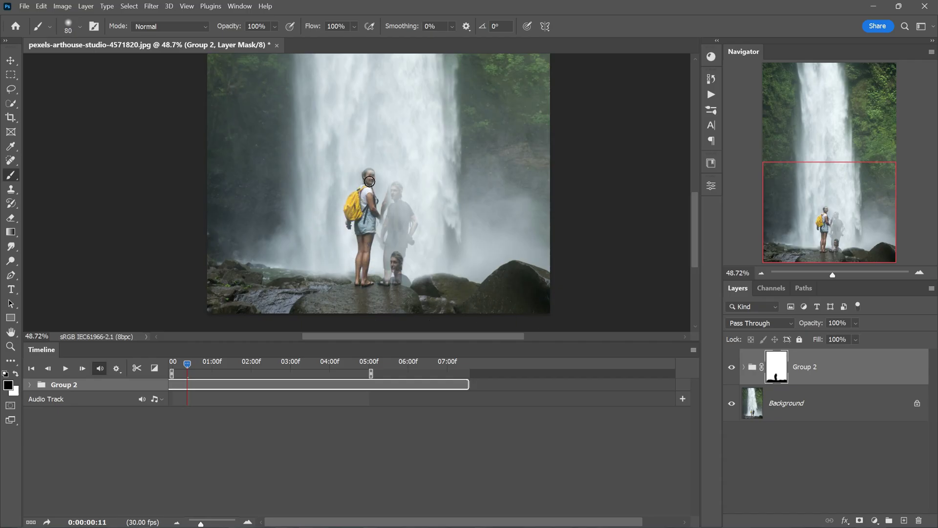
{"action": "mouse_move", "coordinate": [369, 181]}
{"action": "left_mouse_down"}
{"action": "mouse_move", "coordinate": [373, 221]}
{"action": "mouse_move", "coordinate": [353, 276]}
{"action": "mouse_move", "coordinate": [398, 263]}
{"action": "mouse_move", "coordinate": [412, 234]}
{"action": "mouse_move", "coordinate": [391, 215]}
{"action": "mouse_move", "coordinate": [392, 274]}
{"action": "mouse_move", "coordinate": [395, 168]}
{"action": "mouse_move", "coordinate": [414, 208]}
{"action": "left_mouse_up"}
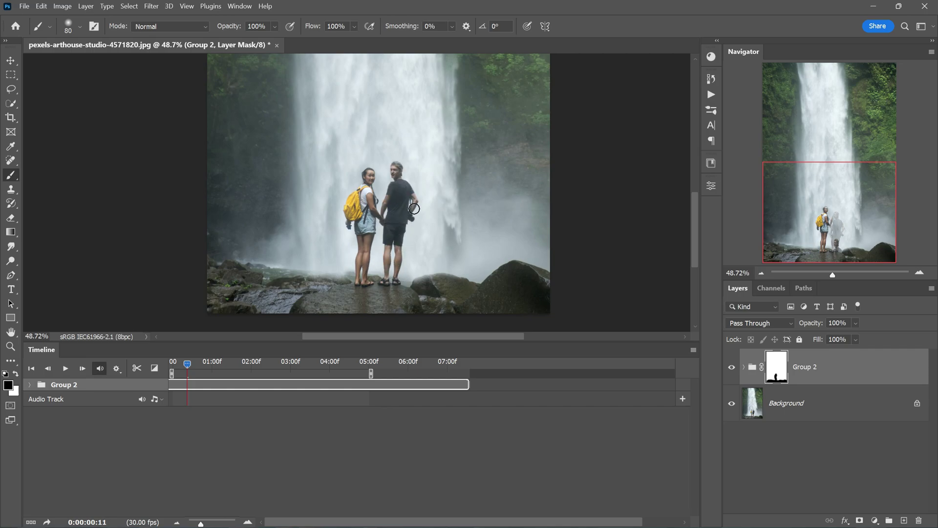
{"action": "mouse_move", "coordinate": [351, 278]}
{"action": "left_mouse_down"}
{"action": "mouse_move", "coordinate": [322, 279]}
{"action": "mouse_move", "coordinate": [345, 281]}
{"action": "left_mouse_up"}
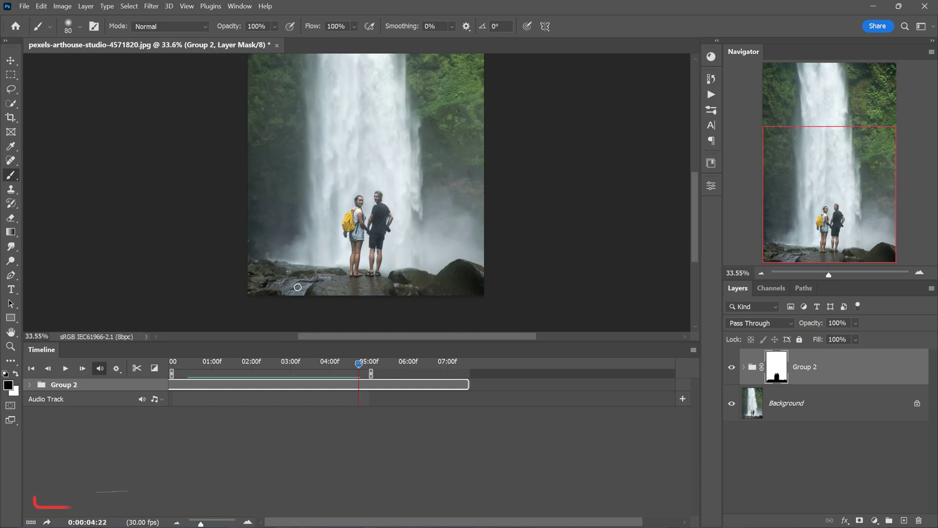
{"action": "left_click", "coordinate": [65, 368]}
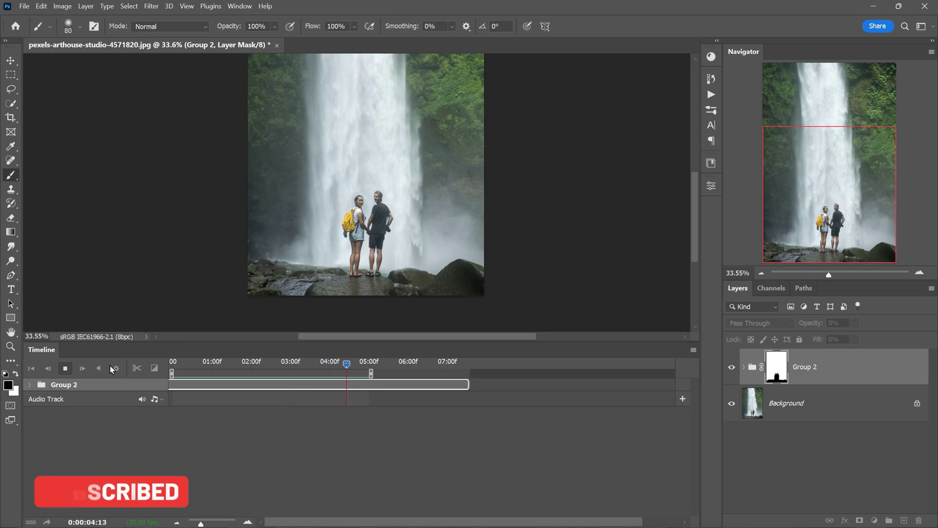
{"action": "left_click", "coordinate": [65, 368]}
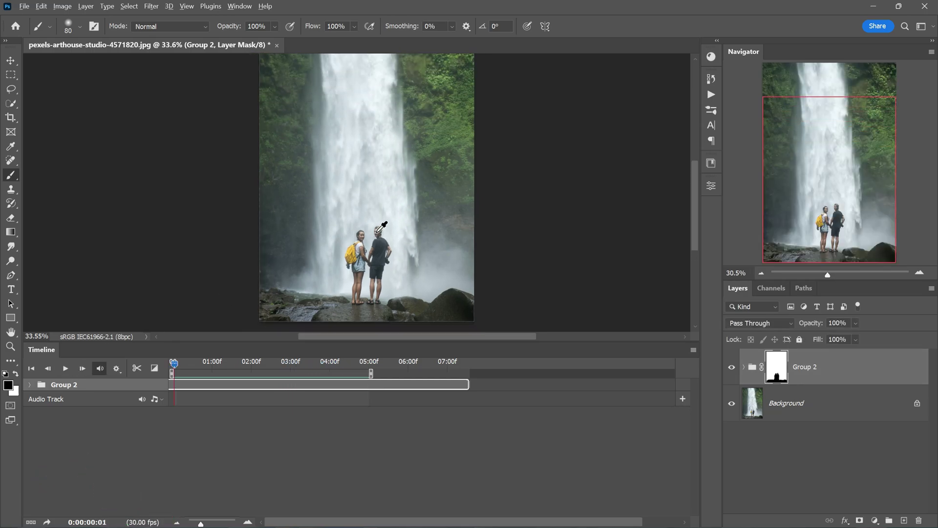
Lasso both mist patches beside the couple on Background with 20.7 px feather and copy them to Layer 1
{"action": "scroll", "coordinate": [379, 228], "scroll_direction": "down", "scroll_amount": 3}
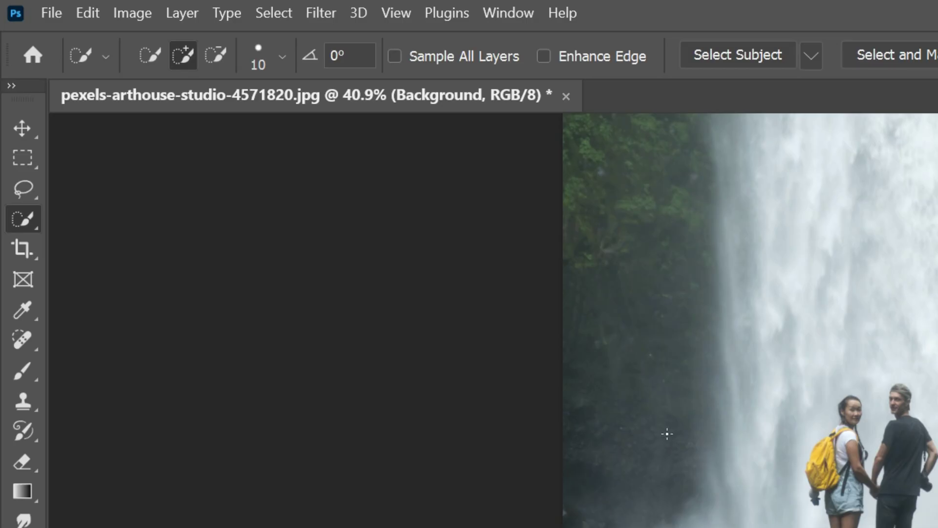
{"action": "left_click", "coordinate": [26, 190]}
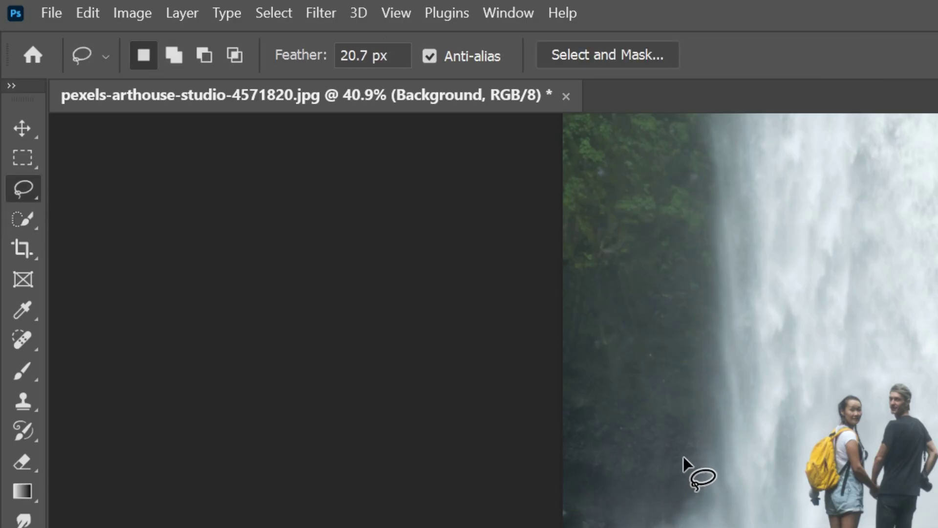
{"action": "left_click_drag", "start_coordinate": [691, 452], "coordinate": [716, 485]}
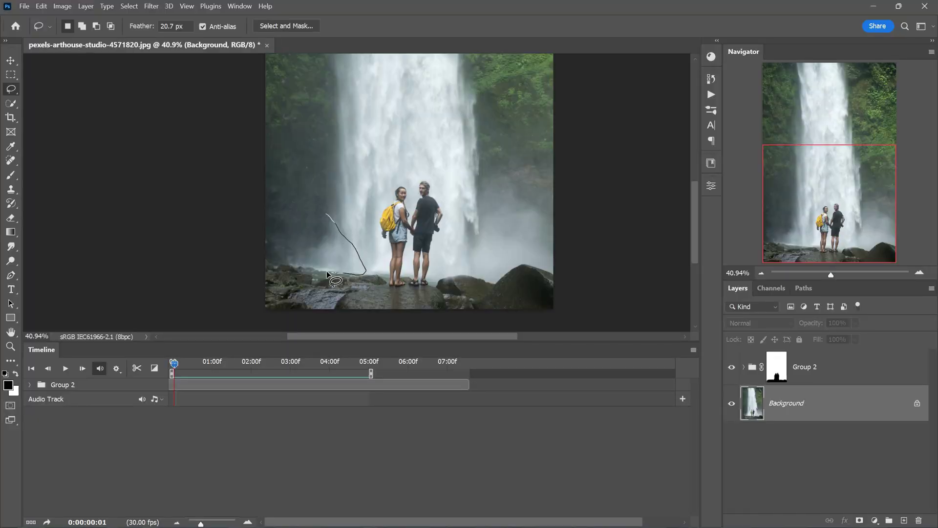
{"action": "left_click_drag", "start_coordinate": [290, 254], "coordinate": [287, 256]}
{"action": "key", "text": "shift"}
{"action": "left_click_drag", "start_coordinate": [499, 192], "coordinate": [469, 227]}
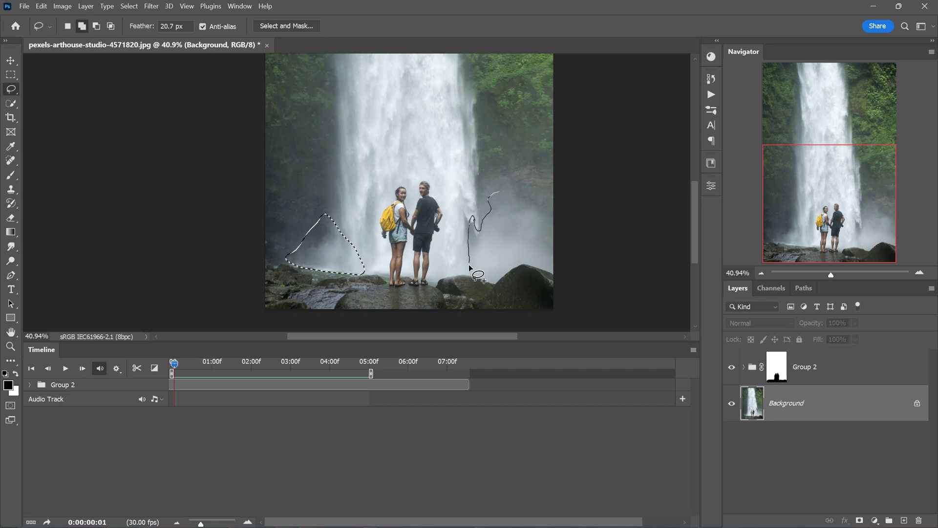
{"action": "mouse_move", "coordinate": [468, 264]}
{"action": "left_mouse_down"}
{"action": "mouse_move", "coordinate": [495, 281]}
{"action": "mouse_move", "coordinate": [522, 263]}
{"action": "mouse_move", "coordinate": [553, 270]}
{"action": "mouse_move", "coordinate": [567, 234]}
{"action": "mouse_move", "coordinate": [536, 202]}
{"action": "mouse_move", "coordinate": [498, 189]}
{"action": "left_mouse_up"}
{"action": "scroll", "coordinate": [183, 254], "scroll_direction": "down", "scroll_amount": 3}
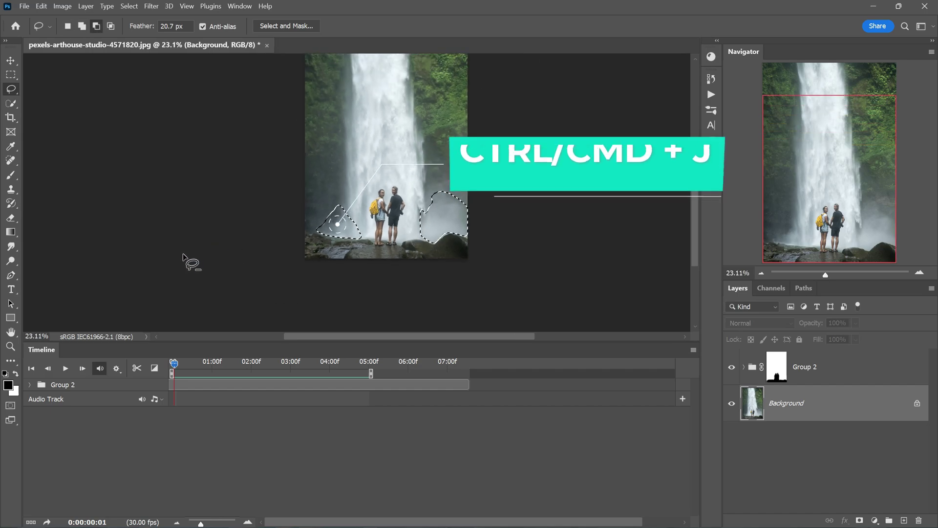
{"action": "key", "text": "ctrl+j"}
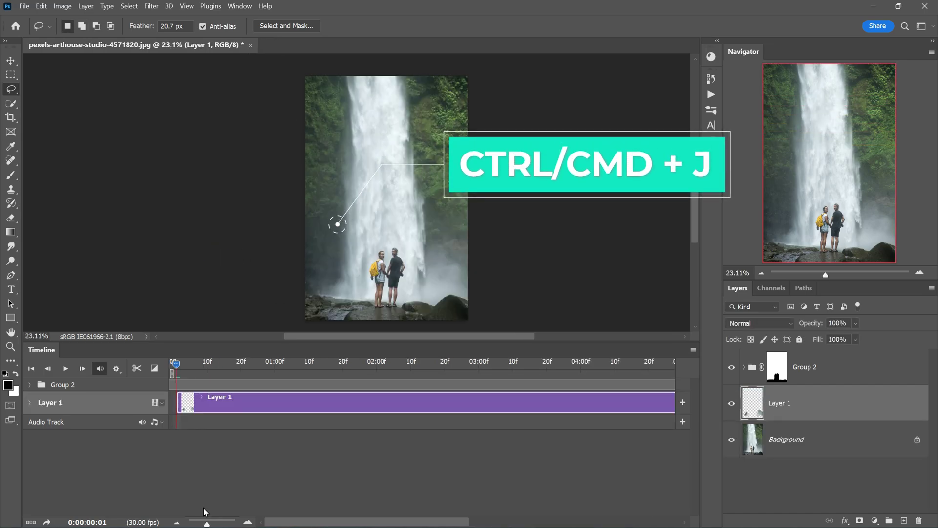
{"action": "left_click_drag", "start_coordinate": [207, 522], "coordinate": [204, 523]}
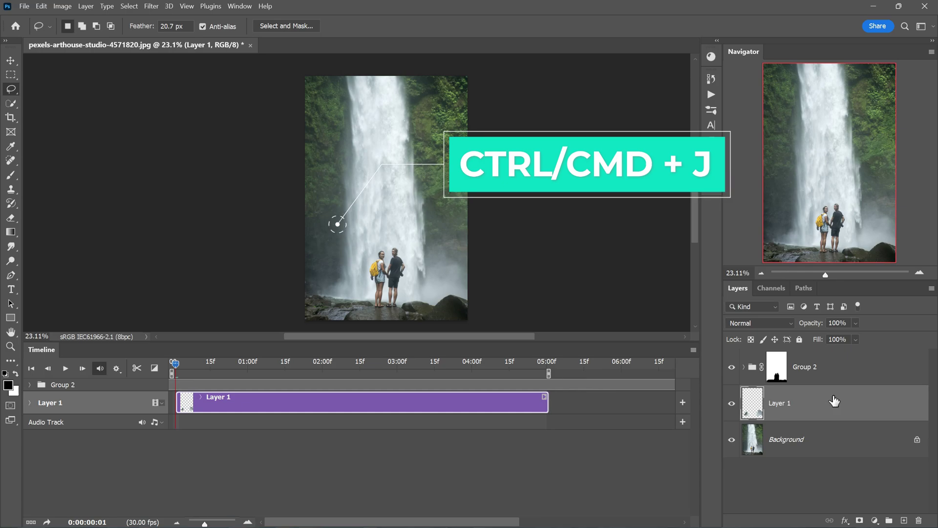
Rename Layer 1 to 'mist' and Group 2 to 'water'
{"action": "double_click", "coordinate": [796, 404]}
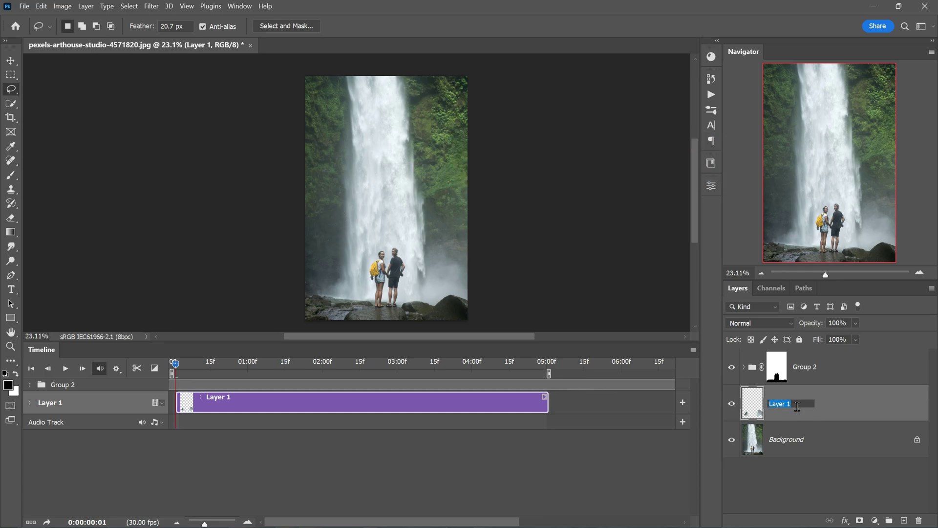
{"action": "type", "text": "mist"}
{"action": "key", "text": "Return"}
{"action": "double_click", "coordinate": [805, 367]}
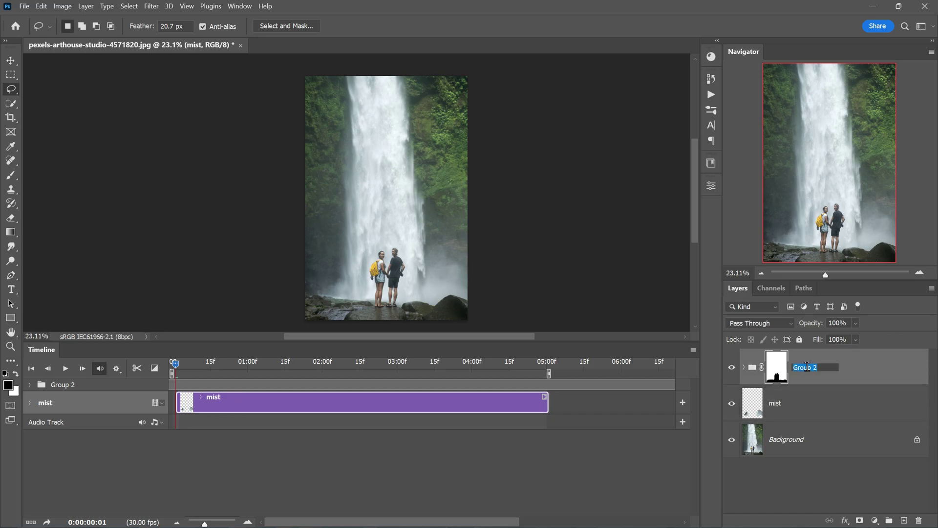
{"action": "type", "text": "wat"}
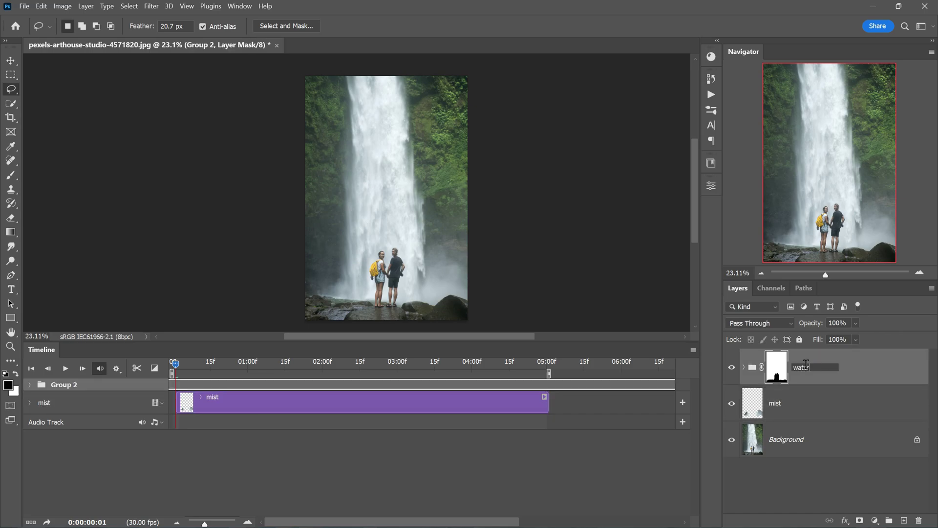
{"action": "type", "text": "er"}
{"action": "key", "text": "Return"}
Convert the mist layer to a smart object
{"action": "left_click", "coordinate": [786, 406]}
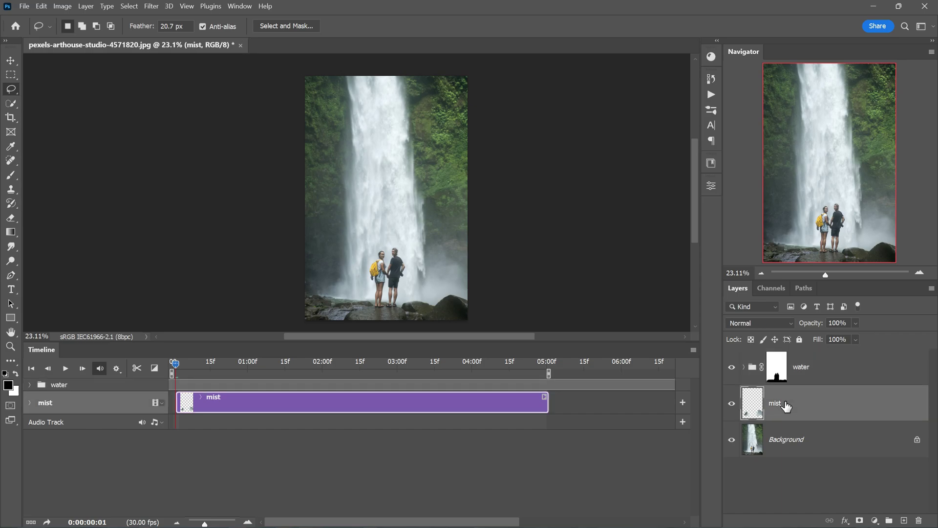
{"action": "right_click", "coordinate": [826, 409]}
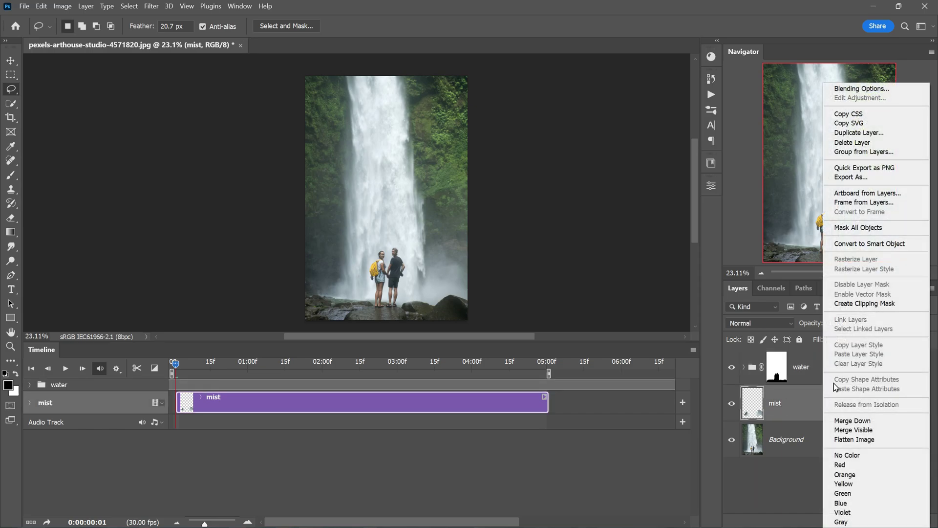
{"action": "left_click", "coordinate": [903, 243]}
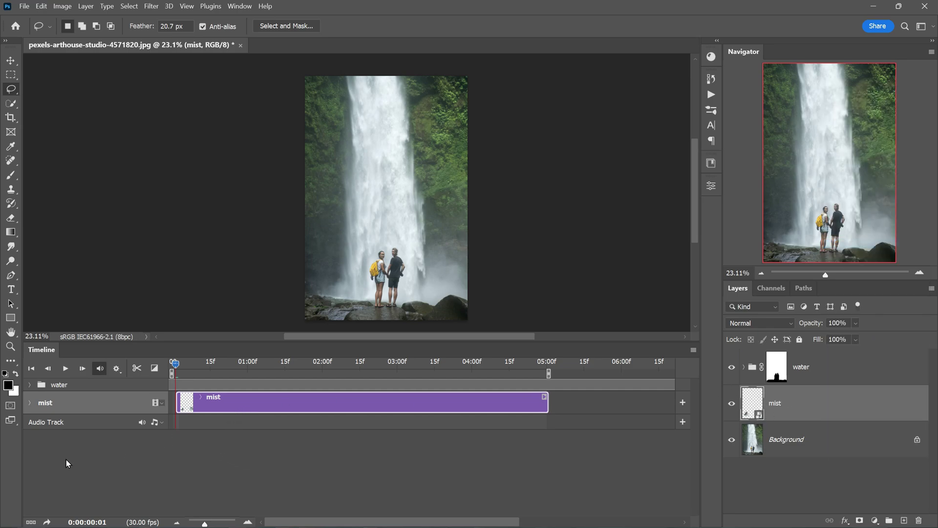
Key the mist layer's Transform at its start, move to 02:09, and trim the clip to end at 02:14
{"action": "left_click", "coordinate": [30, 403]}
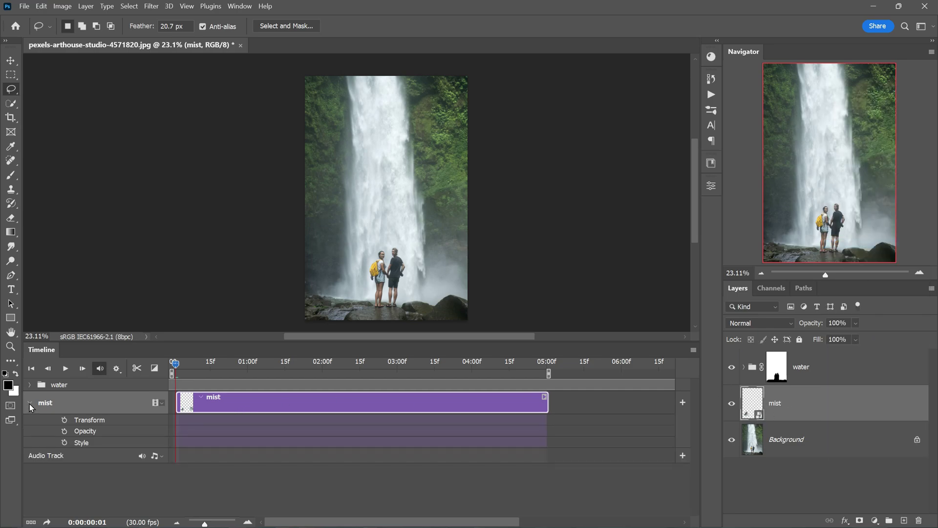
{"action": "left_click", "coordinate": [64, 420]}
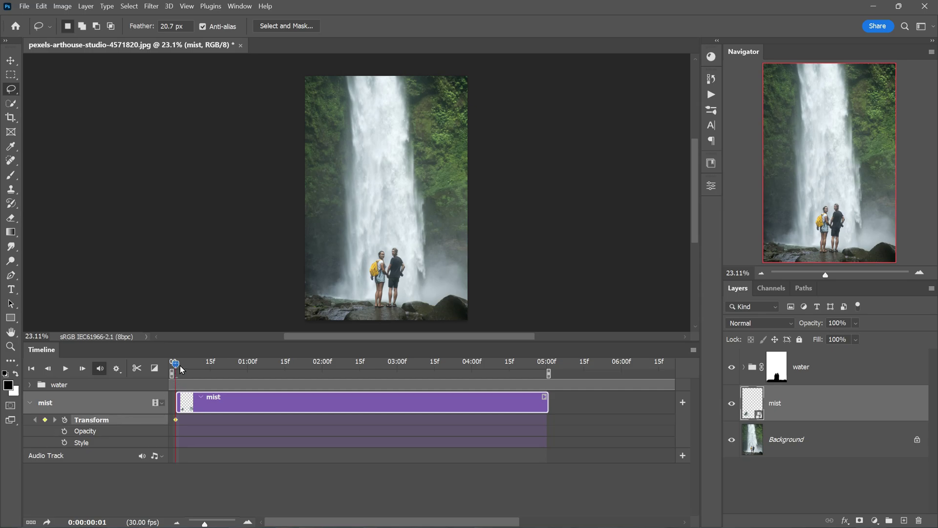
{"action": "left_click_drag", "start_coordinate": [181, 370], "coordinate": [345, 386]}
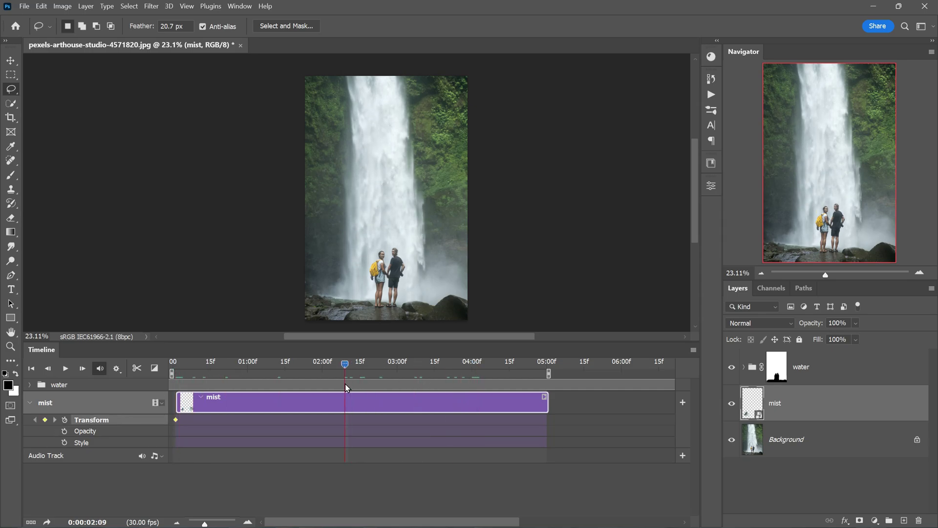
{"action": "left_click_drag", "start_coordinate": [546, 406], "coordinate": [353, 408]}
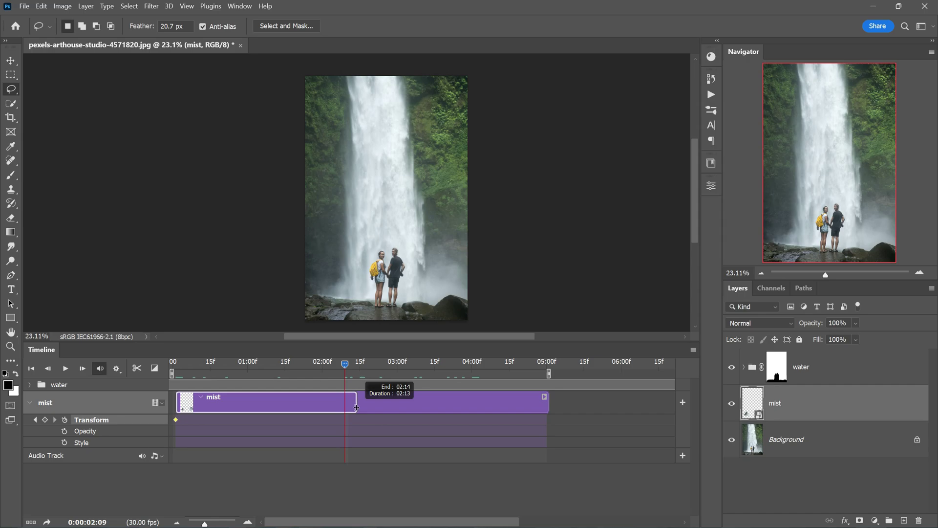
{"action": "left_click_drag", "start_coordinate": [356, 407], "coordinate": [356, 408]}
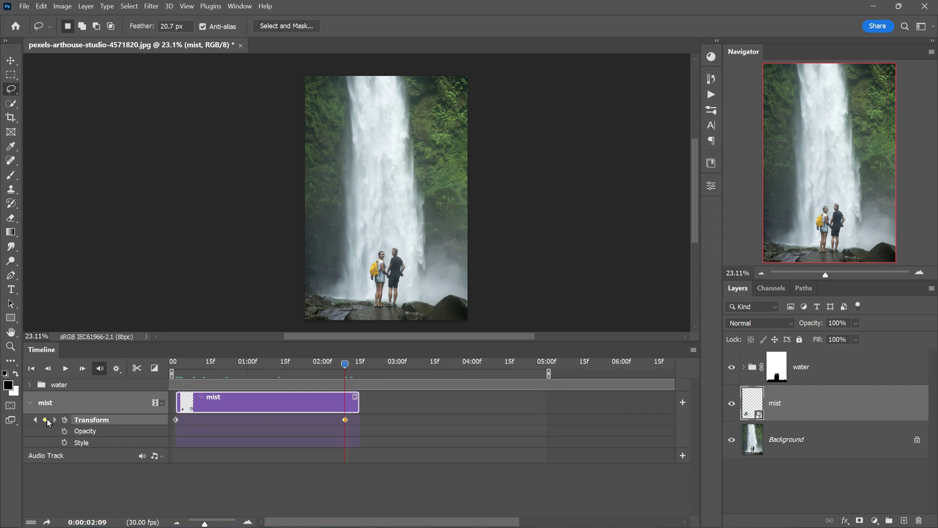
{"action": "left_click", "coordinate": [41, 6]}
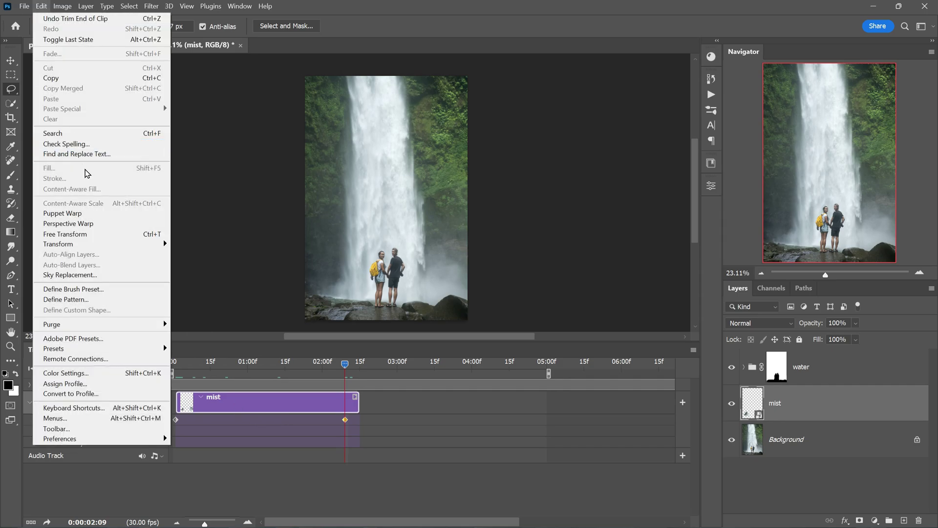
Scale the mist layer to 125% with Free Transform and drag the new keyframe to the clip end
{"action": "left_click", "coordinate": [104, 234]}
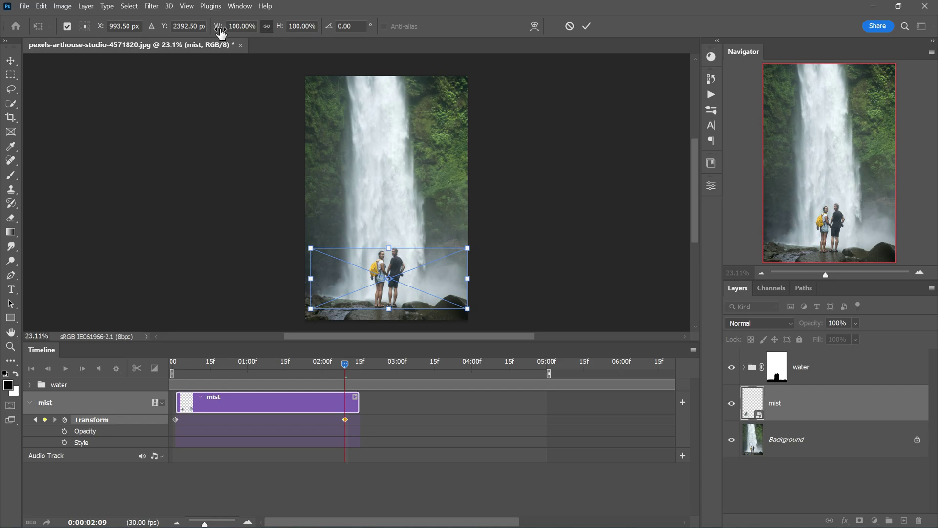
{"action": "left_click_drag", "start_coordinate": [219, 28], "coordinate": [229, 28]}
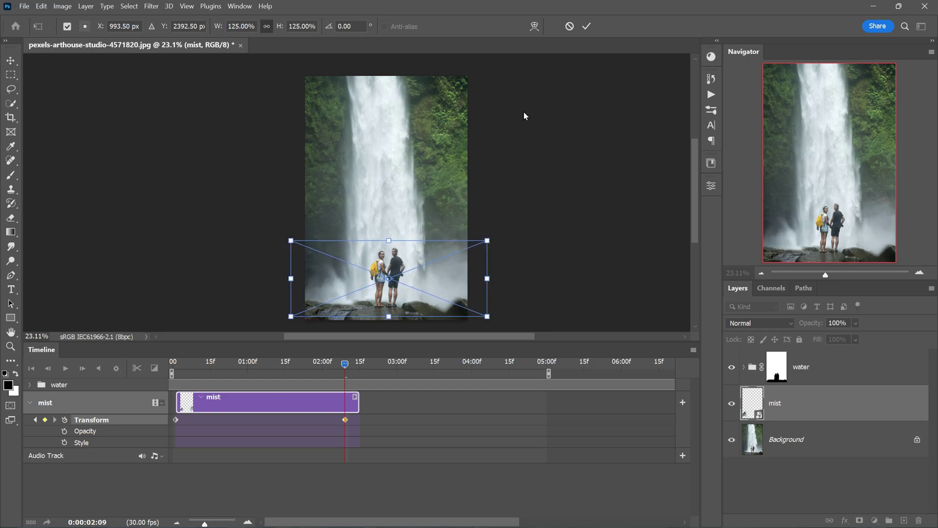
{"action": "left_click", "coordinate": [590, 25]}
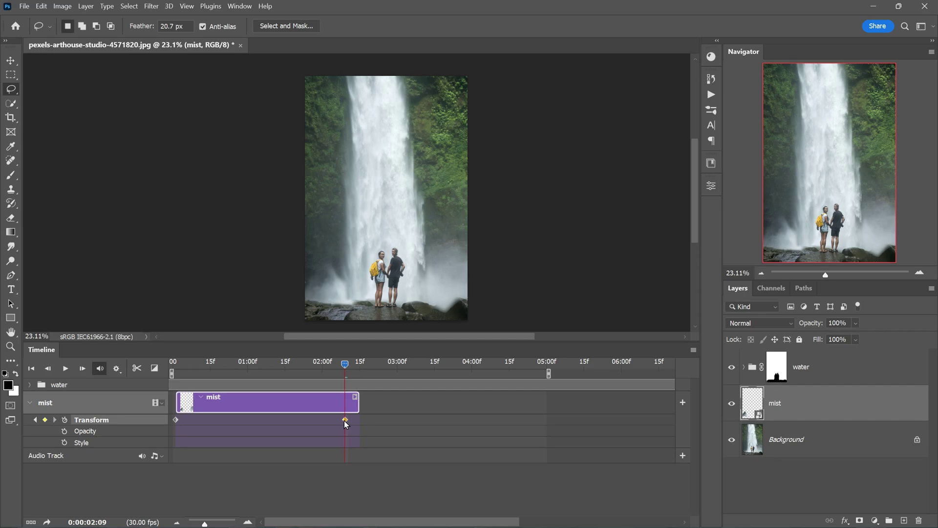
{"action": "left_click_drag", "start_coordinate": [345, 419], "coordinate": [360, 419]}
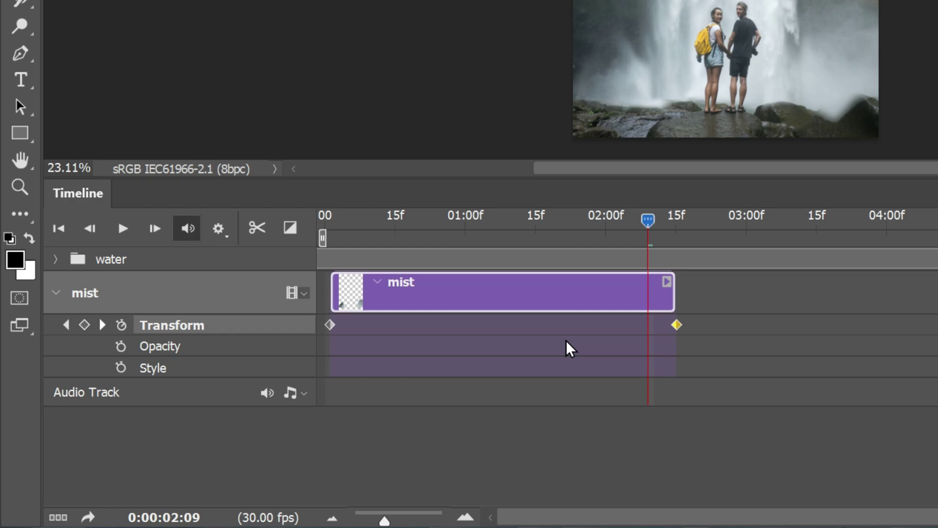
Add Fade transitions to both ends of the mist clip, the end fade lasting 1.23 s
{"action": "left_click", "coordinate": [288, 228]}
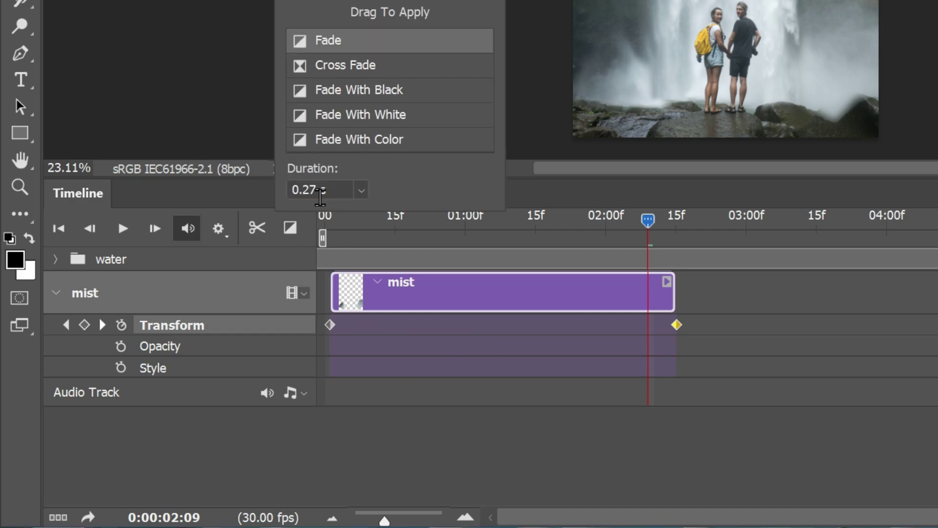
{"action": "left_click_drag", "start_coordinate": [320, 45], "coordinate": [362, 294]}
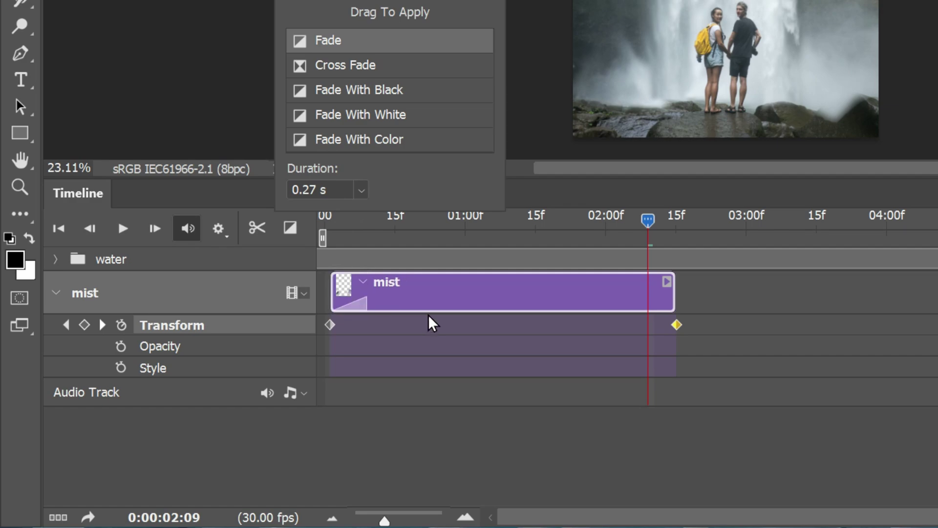
{"action": "left_click_drag", "start_coordinate": [332, 182], "coordinate": [281, 185]}
{"action": "type", "text": "1.23"}
{"action": "key", "text": "Return"}
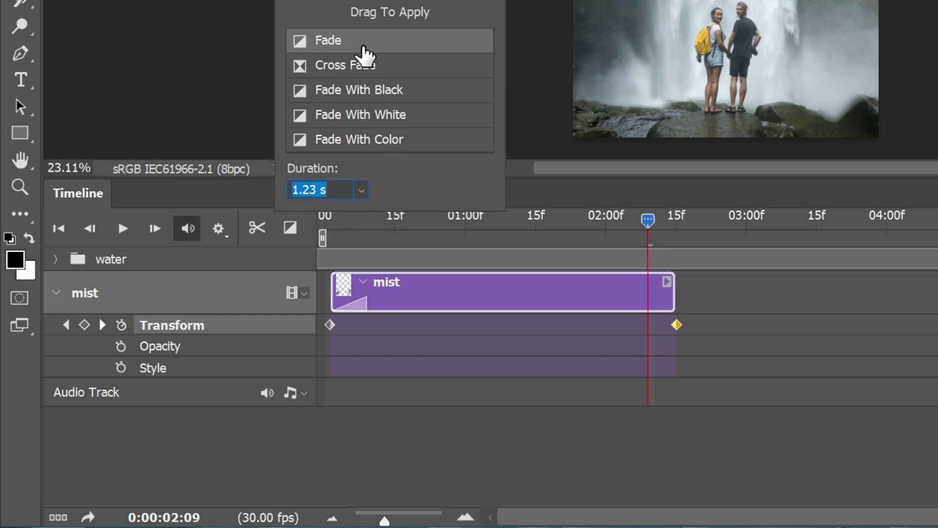
{"action": "left_click_drag", "start_coordinate": [362, 45], "coordinate": [613, 308]}
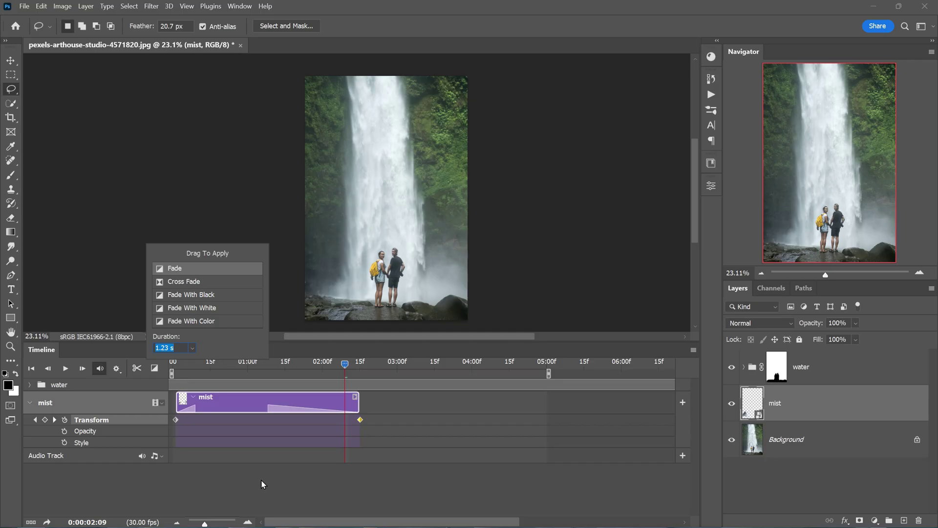
{"action": "left_click", "coordinate": [493, 442]}
Play back the animation from near the start to preview the fading mist
{"action": "left_click", "coordinate": [804, 413]}
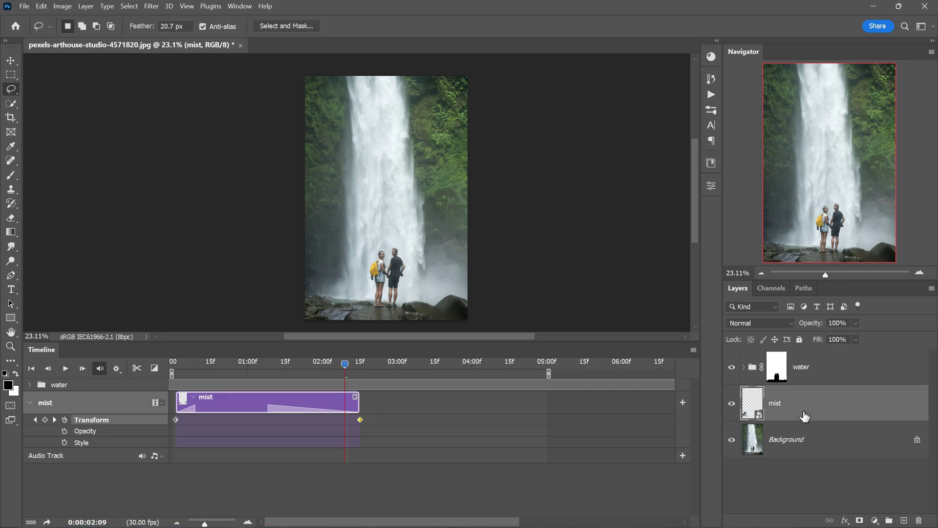
{"action": "left_click", "coordinate": [182, 364]}
{"action": "key", "text": "space"}
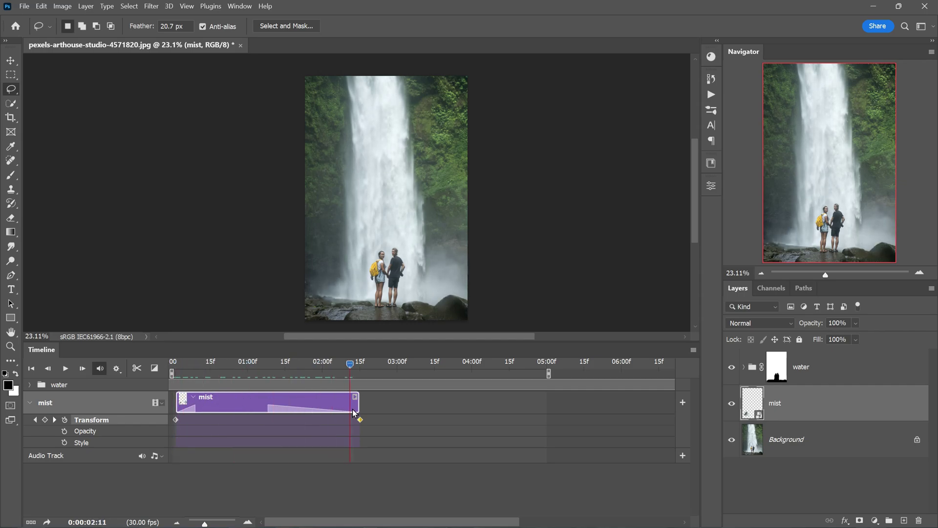
{"action": "right_click", "coordinate": [811, 406]}
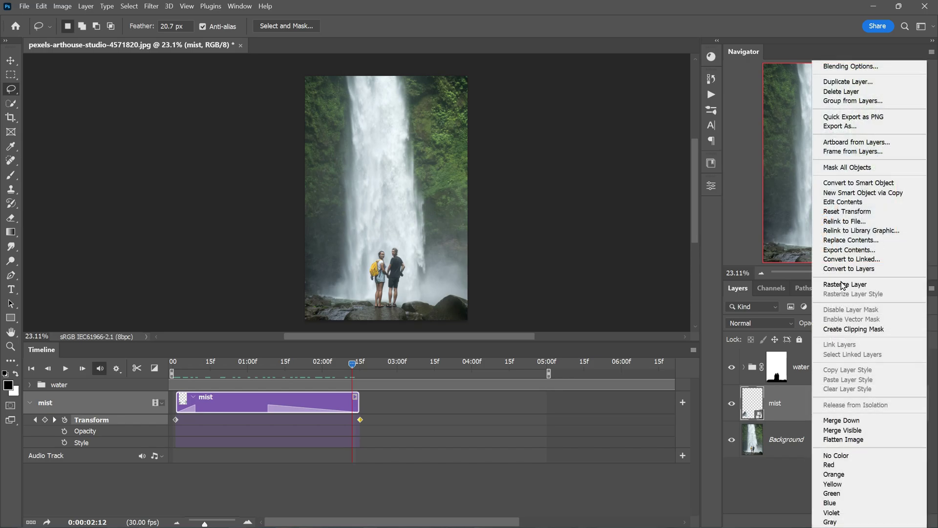
Group the mist layer into Group 2, collapse it, and duplicate the group five times with Ctrl+J
{"action": "left_click", "coordinate": [874, 102]}
{"action": "left_click", "coordinate": [509, 155]}
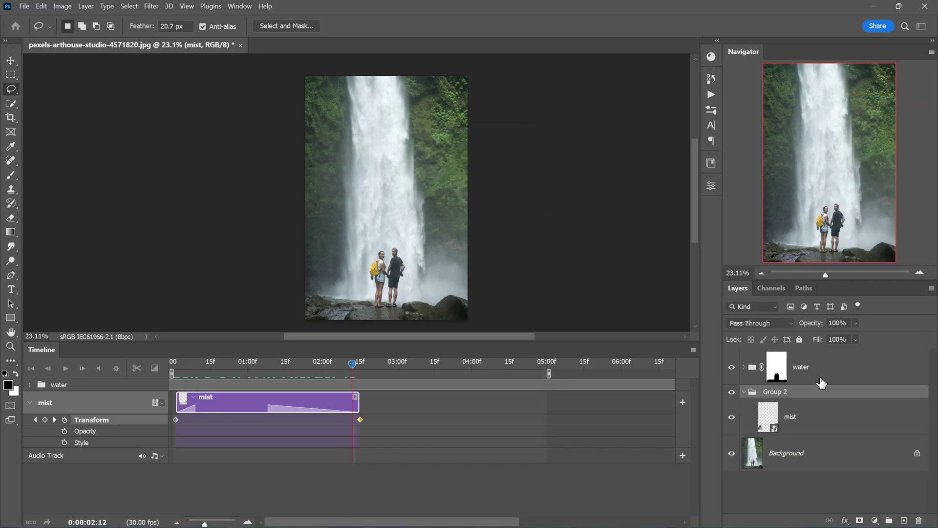
{"action": "left_click", "coordinate": [744, 392]}
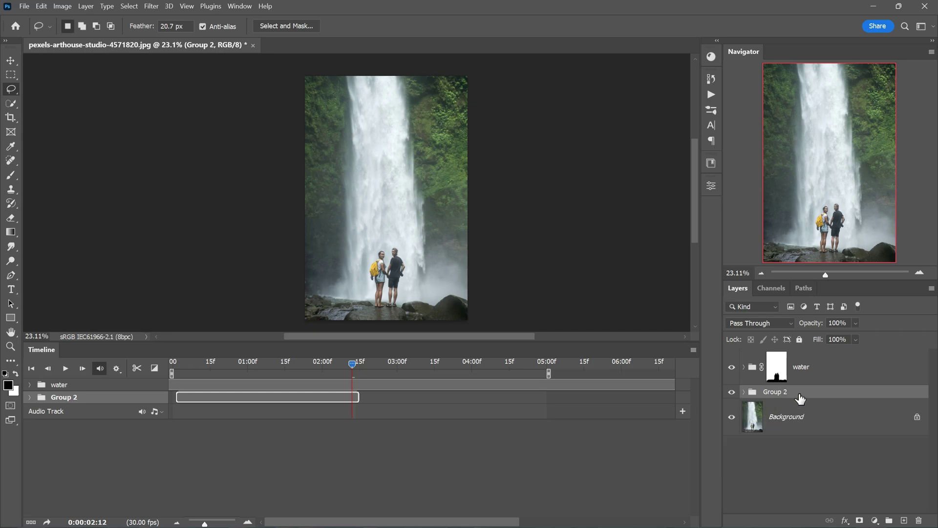
{"action": "key", "text": "ctrl+j"}
{"action": "key", "text": "ctrl+j"}
{"action": "key", "text": "ctrl+j"}
{"action": "key", "text": "ctrl+j"}
{"action": "key", "text": "ctrl+j"}
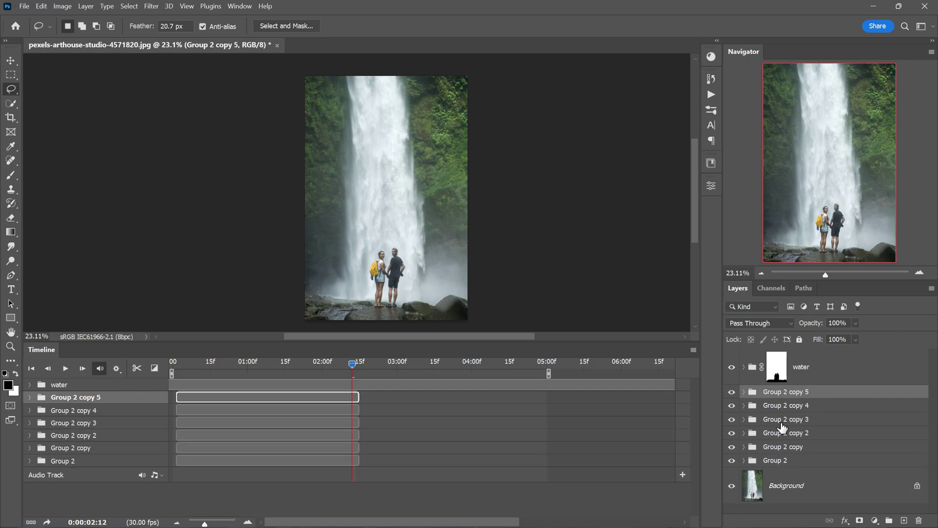
{"action": "left_click", "coordinate": [29, 397]}
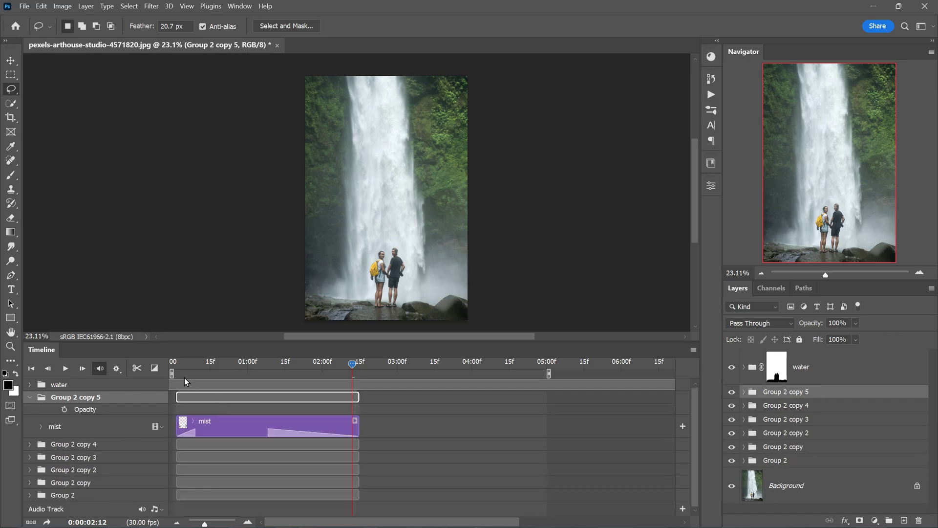
{"action": "left_click", "coordinate": [179, 365]}
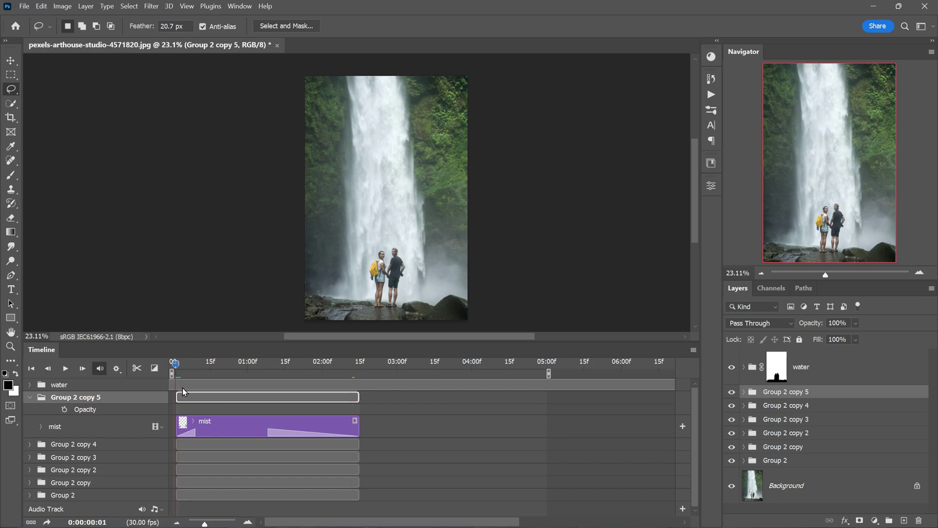
Shift the Group 2 copy 5 mist clip earlier and shorten it, zooming the timeline for precision
{"action": "left_click_drag", "start_coordinate": [228, 429], "coordinate": [134, 429]}
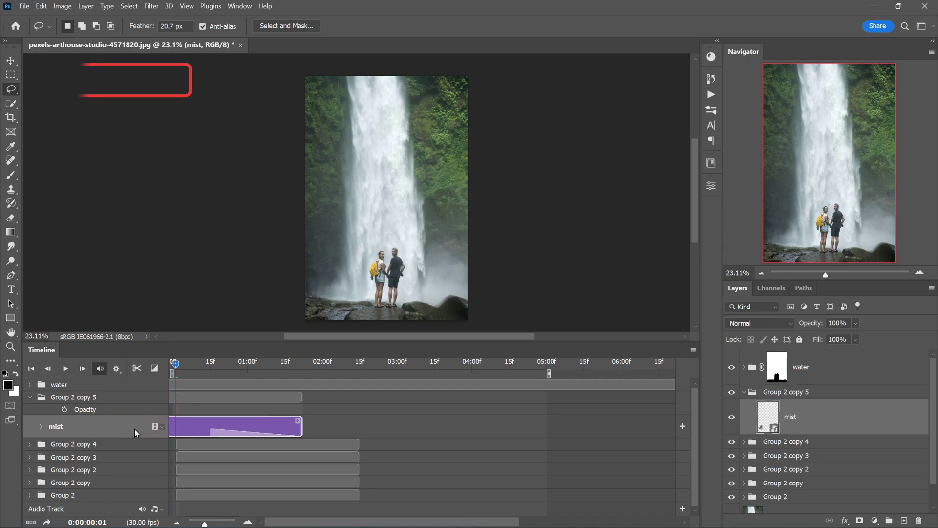
{"action": "left_click_drag", "start_coordinate": [224, 424], "coordinate": [192, 425]}
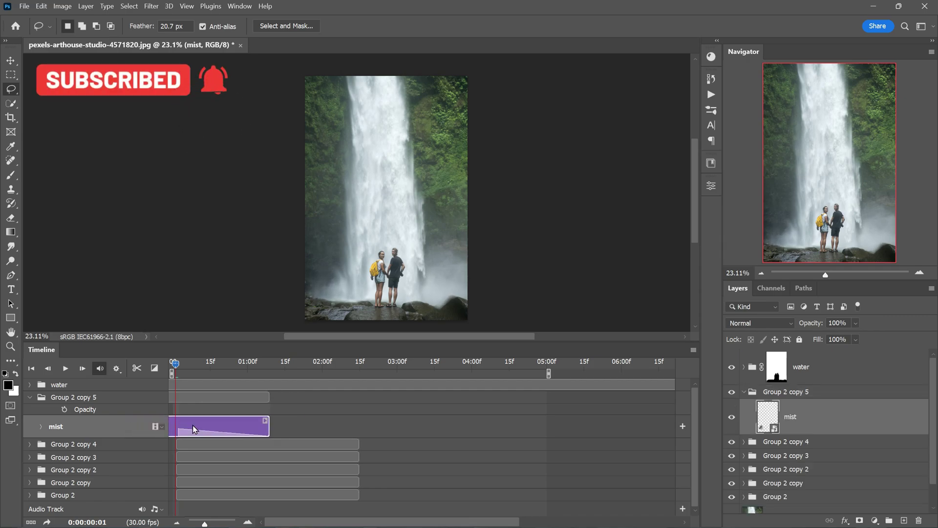
{"action": "left_click_drag", "start_coordinate": [209, 521], "coordinate": [215, 522]}
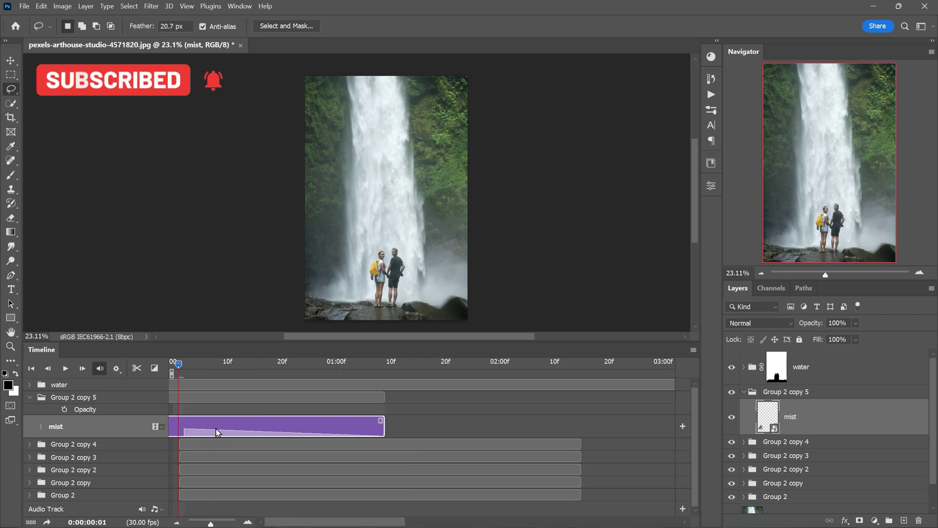
{"action": "left_click_drag", "start_coordinate": [208, 427], "coordinate": [213, 429]}
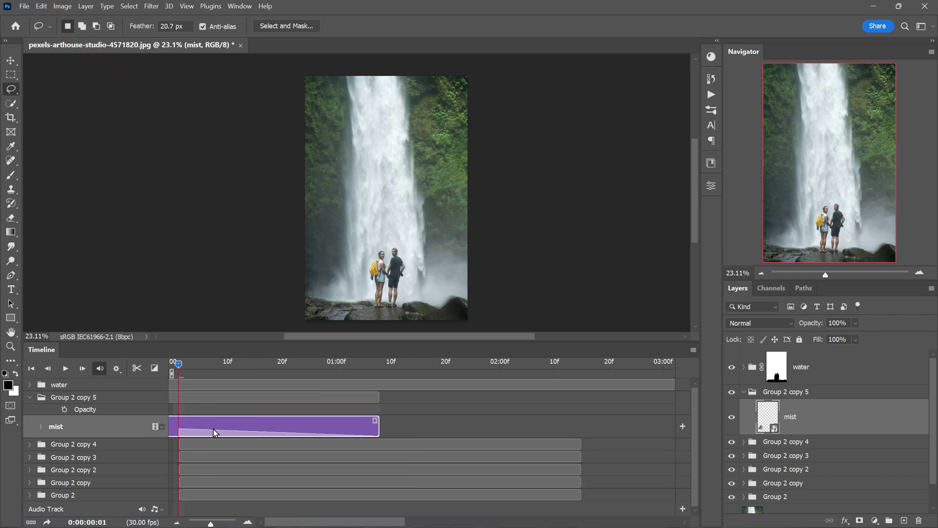
Move the Group 2 copy 3 mist clip to start at 01:08
{"action": "left_click", "coordinate": [29, 443]}
{"action": "scroll", "coordinate": [275, 430], "scroll_direction": "down", "scroll_amount": 2}
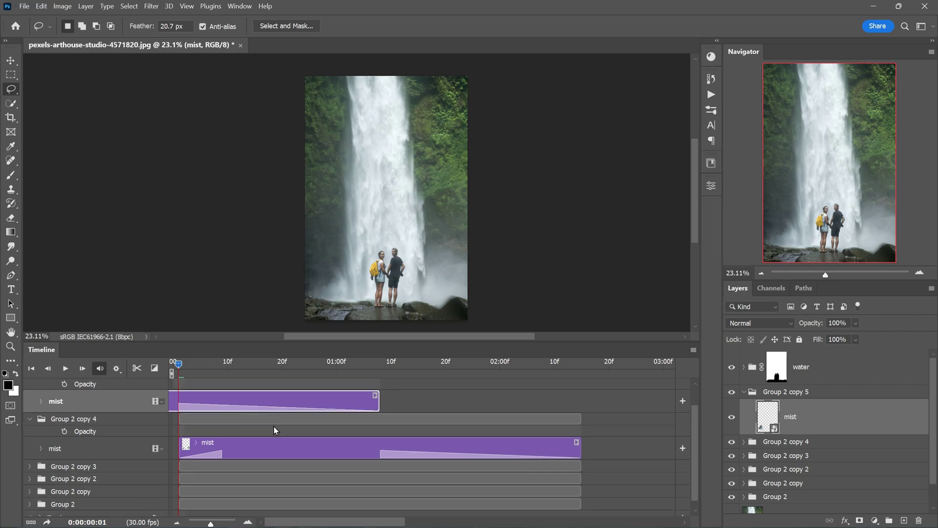
{"action": "left_click", "coordinate": [377, 363]}
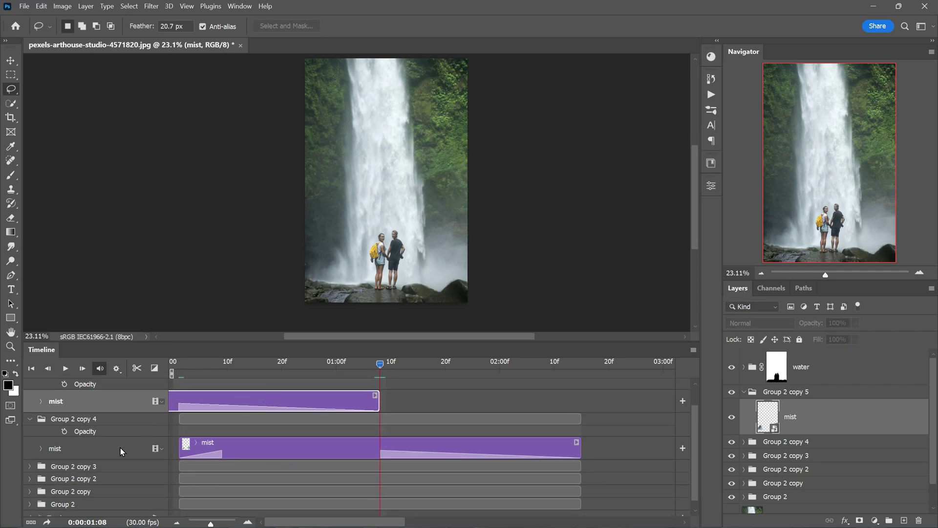
{"action": "left_click", "coordinate": [29, 466]}
{"action": "scroll", "coordinate": [400, 409], "scroll_direction": "down", "scroll_amount": 3}
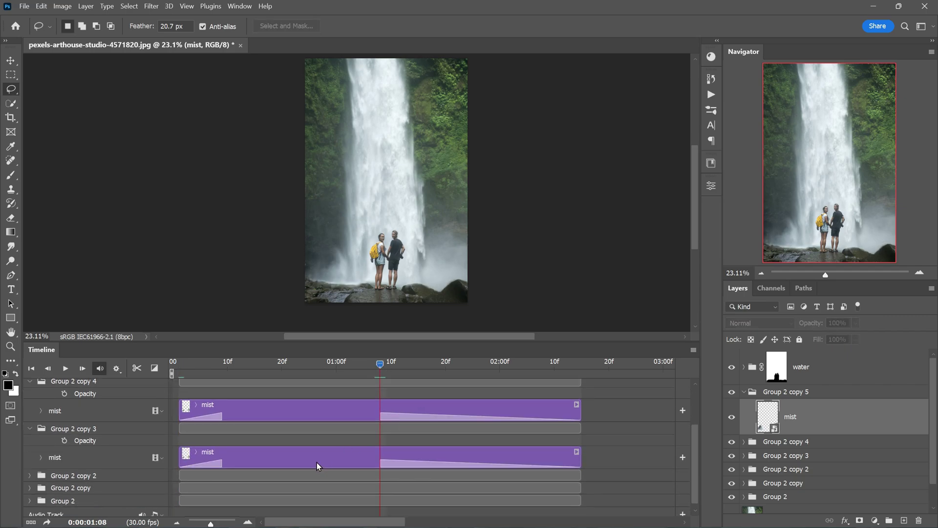
{"action": "left_click_drag", "start_coordinate": [317, 463], "coordinate": [497, 450]}
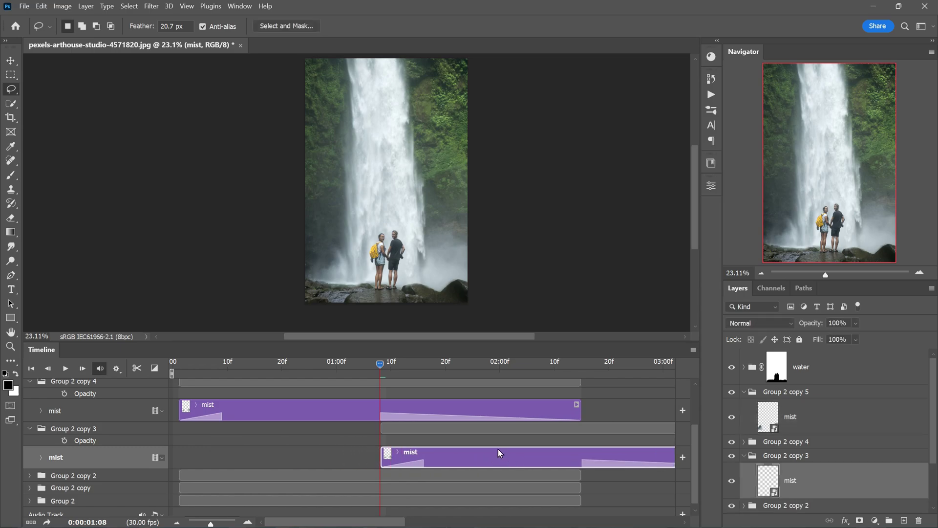
Delay the Group 2 copy 2 mist clip to start at 02:15
{"action": "scroll", "coordinate": [494, 447], "scroll_direction": "down", "scroll_amount": 1}
{"action": "left_click", "coordinate": [581, 366]}
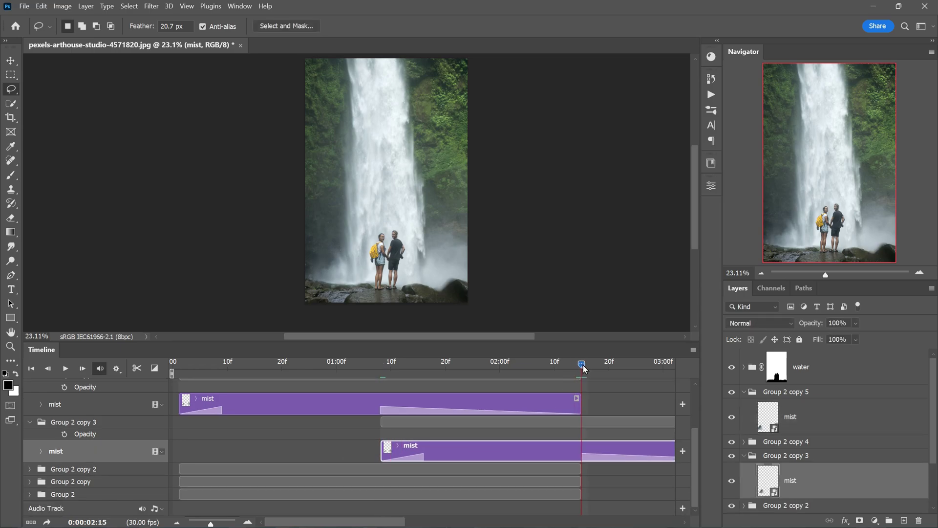
{"action": "left_click", "coordinate": [29, 468]}
{"action": "scroll", "coordinate": [295, 438], "scroll_direction": "down", "scroll_amount": 2}
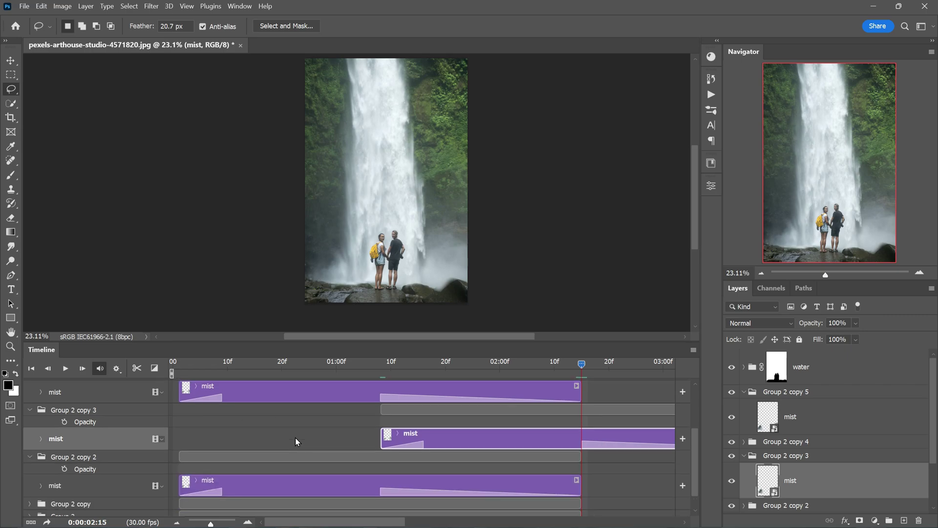
{"action": "left_click", "coordinate": [388, 473]}
{"action": "left_click_drag", "start_coordinate": [389, 473], "coordinate": [644, 472]}
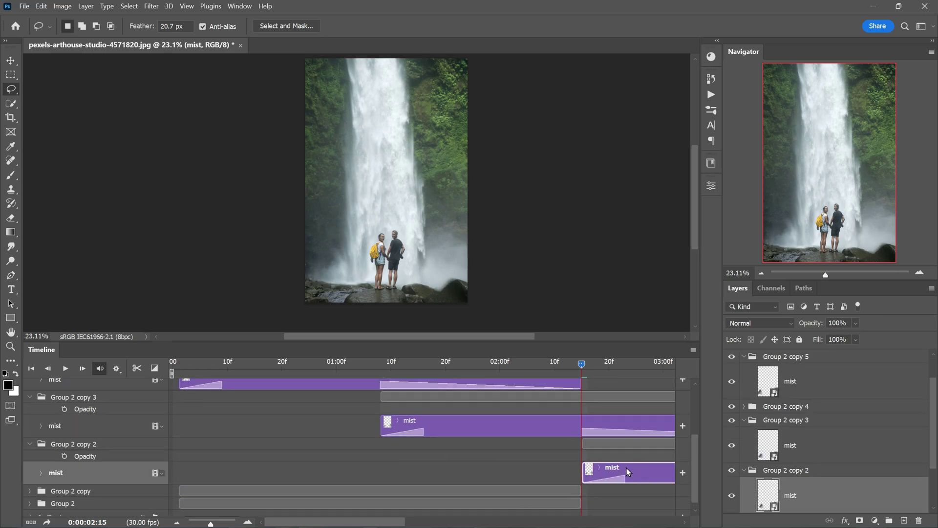
Delay the Group 2 copy mist clip to start at 03:22
{"action": "scroll", "coordinate": [452, 448], "scroll_direction": "down", "scroll_amount": 1}
{"action": "left_click", "coordinate": [30, 482]}
{"action": "scroll", "coordinate": [381, 494], "scroll_direction": "down", "scroll_amount": 3}
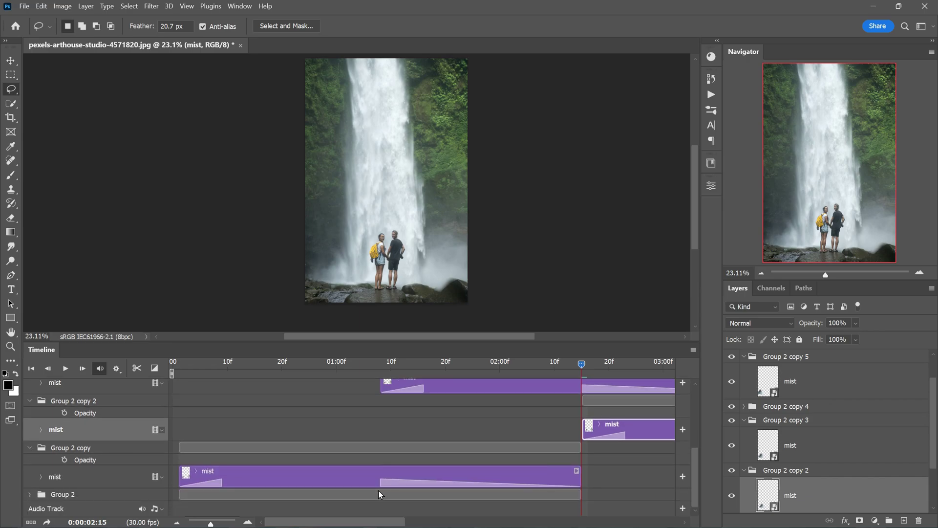
{"action": "left_click_drag", "start_coordinate": [369, 524], "coordinate": [398, 524]}
{"action": "left_click_drag", "start_coordinate": [269, 477], "coordinate": [583, 469]}
{"action": "left_click_drag", "start_coordinate": [424, 522], "coordinate": [474, 523]}
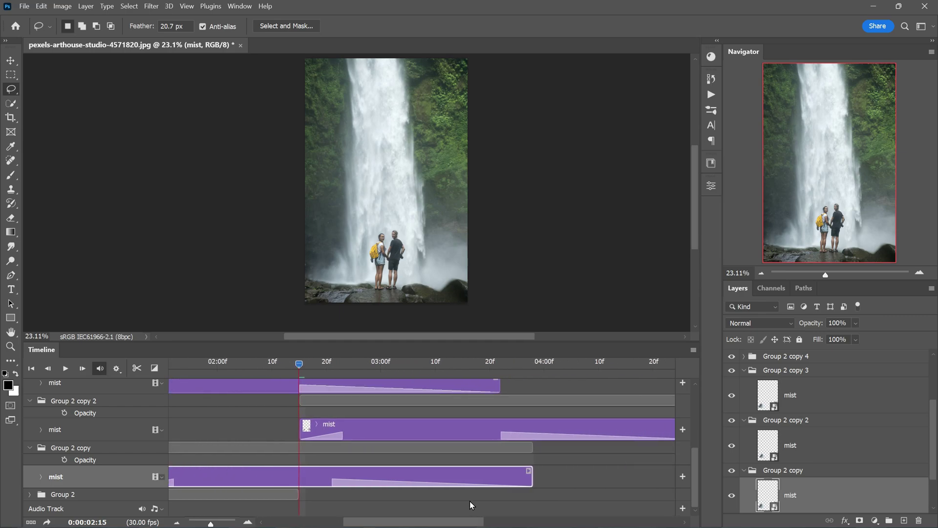
{"action": "left_click_drag", "start_coordinate": [497, 365], "coordinate": [501, 365]}
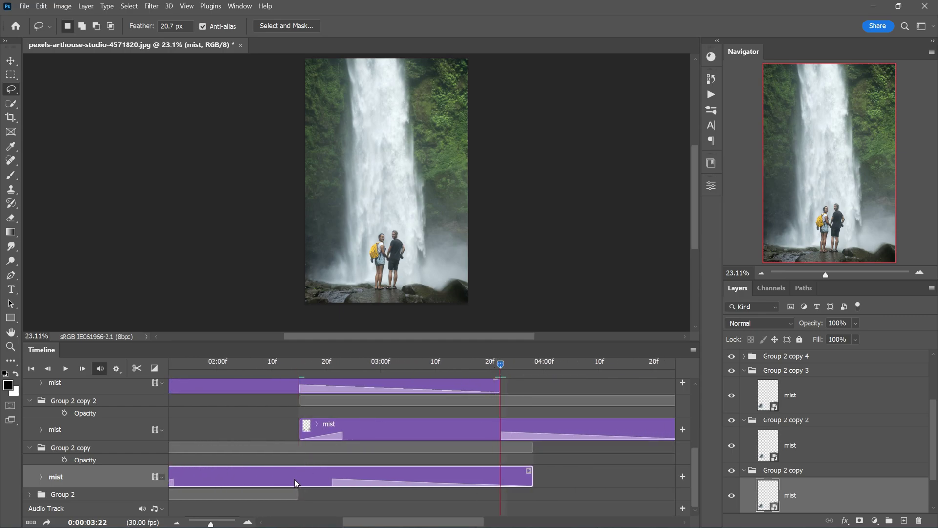
{"action": "left_click_drag", "start_coordinate": [295, 479], "coordinate": [619, 470]}
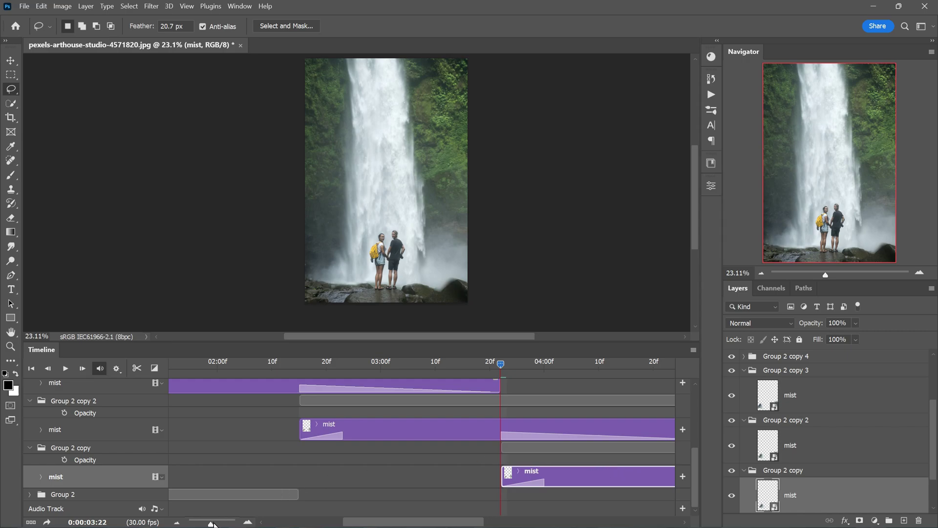
Delay the Group 2 mist clip to start at the playhead around 04:29
{"action": "left_click_drag", "start_coordinate": [211, 523], "coordinate": [207, 523]}
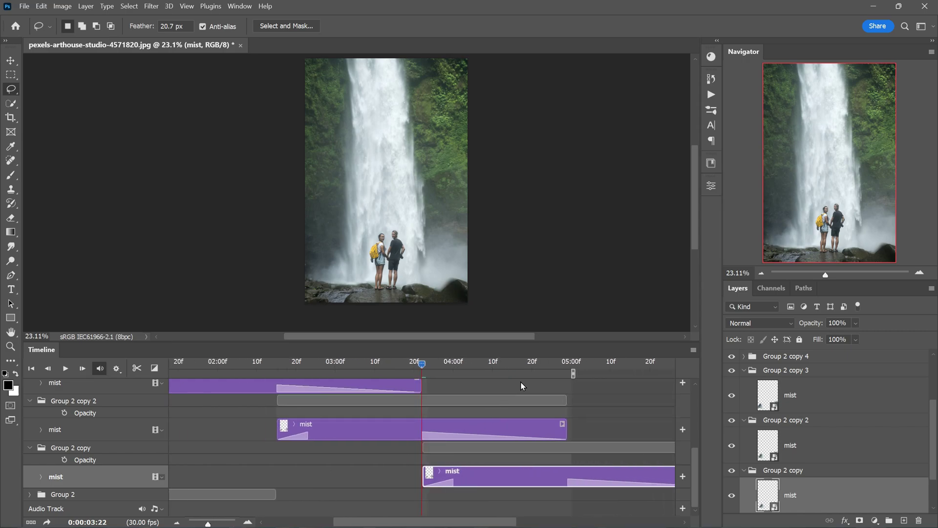
{"action": "left_click", "coordinate": [564, 364]}
{"action": "left_click_drag", "start_coordinate": [207, 523], "coordinate": [571, 493]}
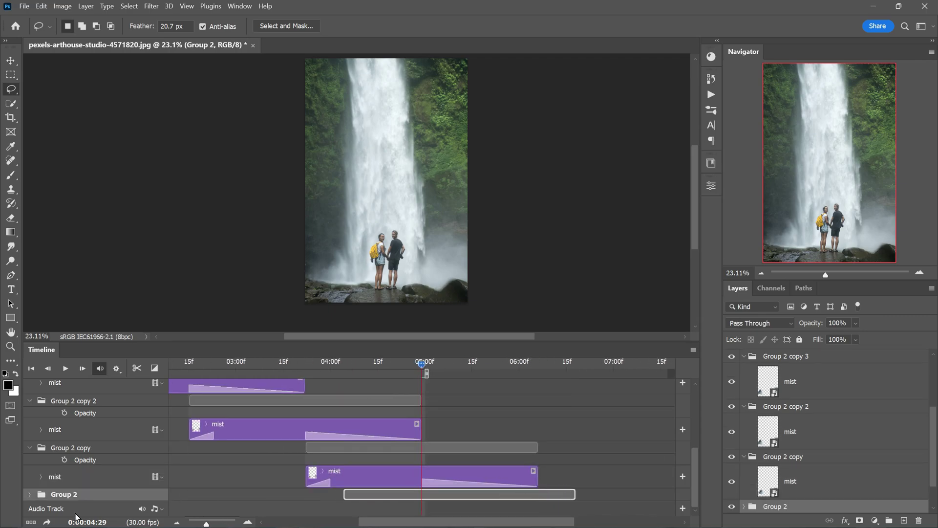
{"action": "left_click", "coordinate": [29, 493]}
{"action": "scroll", "coordinate": [438, 483], "scroll_direction": "down", "scroll_amount": 2}
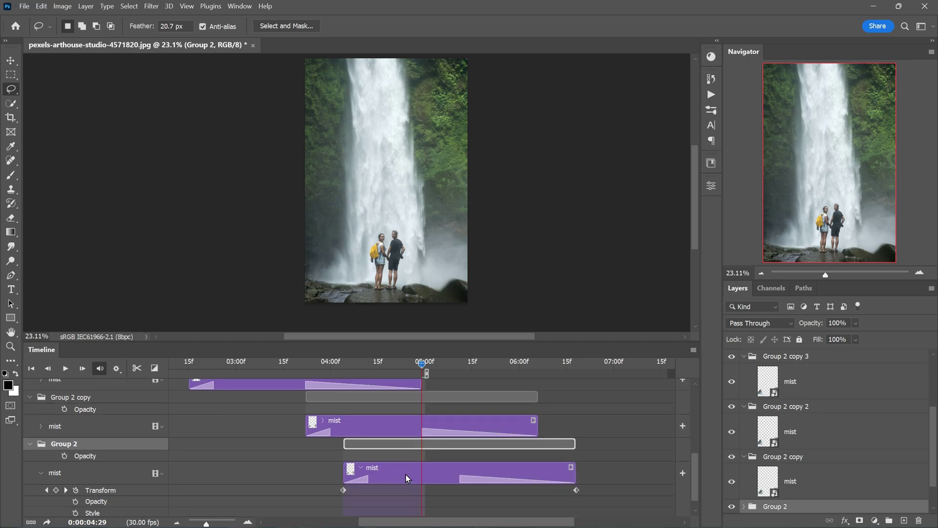
{"action": "left_click_drag", "start_coordinate": [406, 473], "coordinate": [484, 471]}
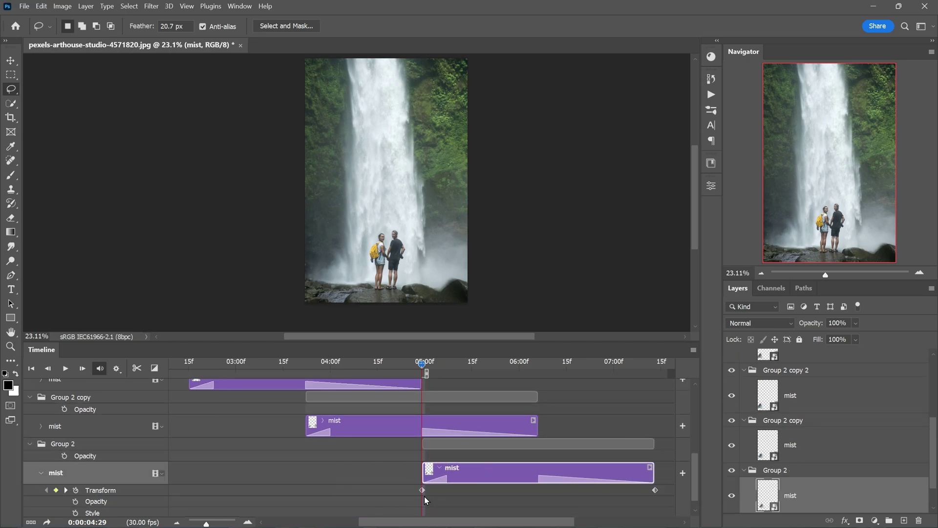
{"action": "left_click", "coordinate": [744, 370]}
Select Group 2 through Group 2 copy 5 and group them into a group named 'Mist'
{"action": "left_click", "coordinate": [748, 385]}
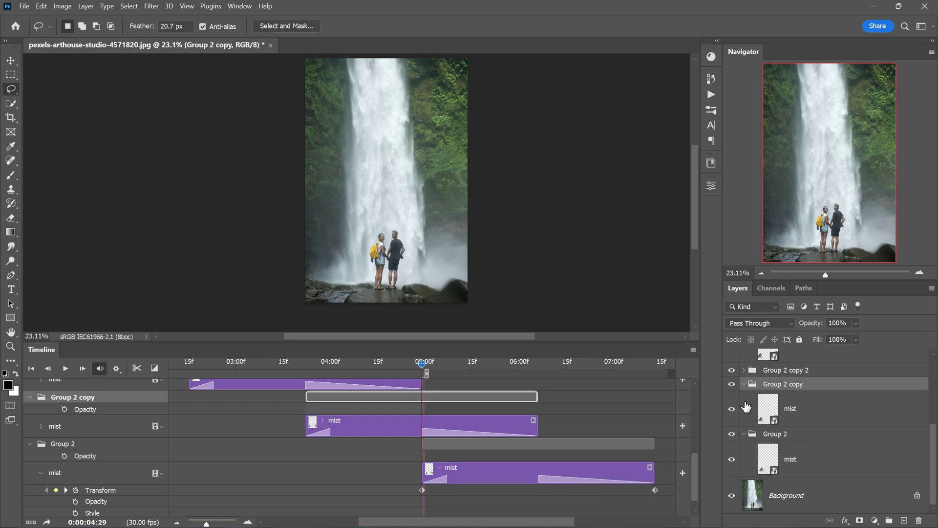
{"action": "left_click", "coordinate": [744, 384]}
{"action": "left_click", "coordinate": [743, 434]}
{"action": "left_click", "coordinate": [744, 392]}
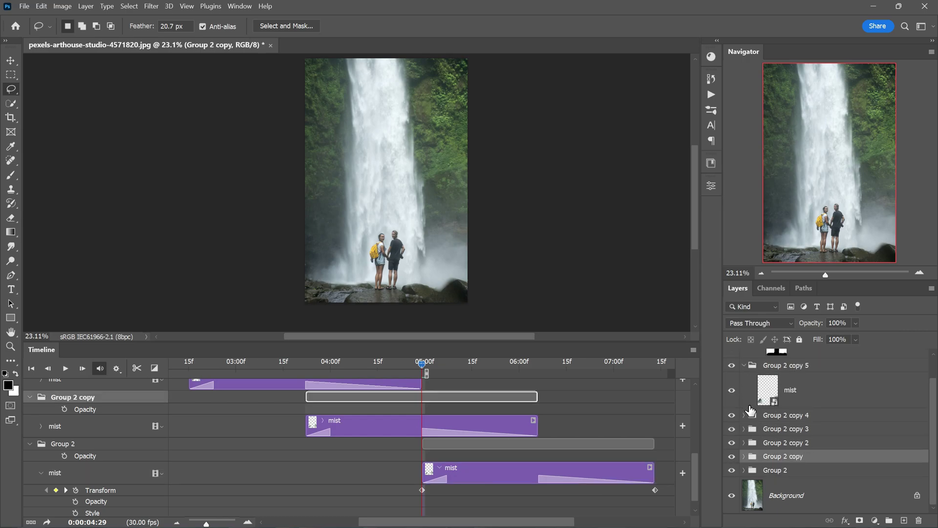
{"action": "left_click", "coordinate": [746, 371]}
{"action": "left_click", "coordinate": [781, 391]}
{"action": "left_click", "coordinate": [809, 461], "text": "shift"}
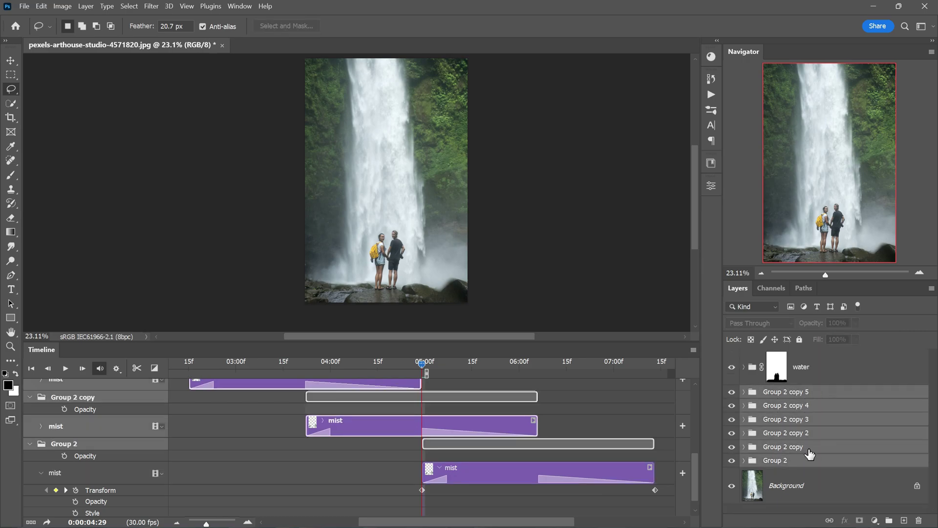
{"action": "key", "text": "ctrl+g"}
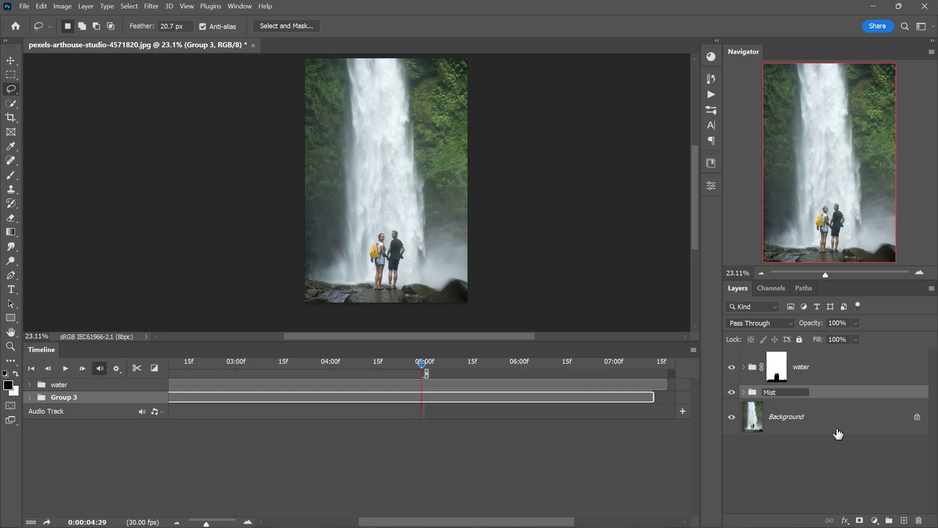
{"action": "key", "text": "Return"}
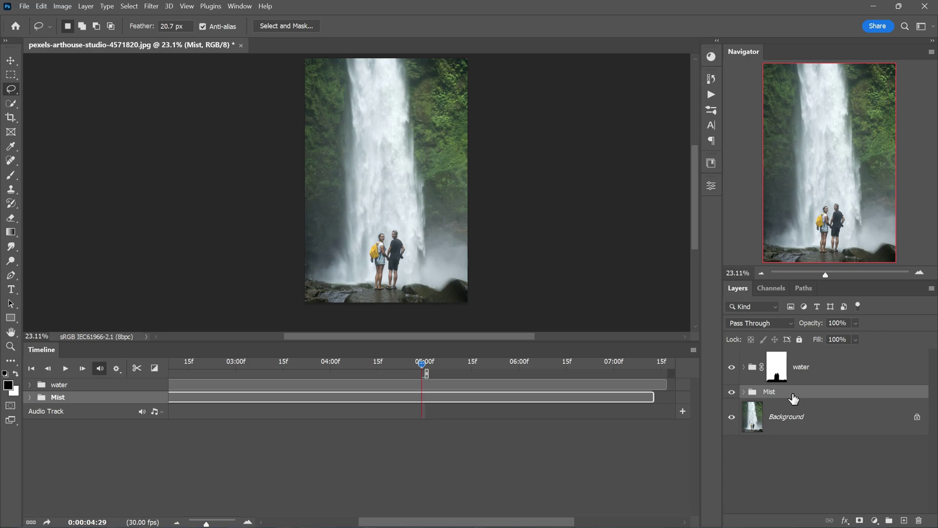
Add a mask to Mist and paint out the mist over the bottom-right rock in black
{"action": "left_click", "coordinate": [859, 521]}
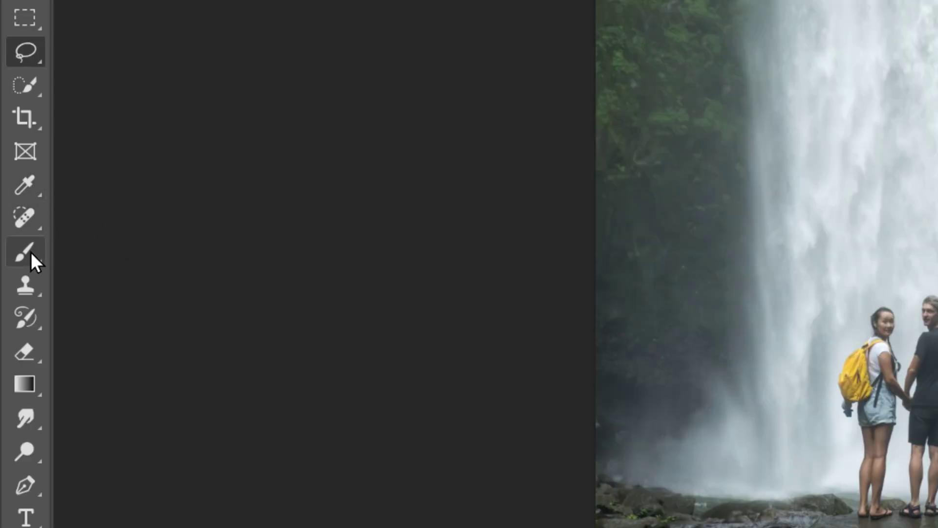
{"action": "left_click", "coordinate": [10, 175]}
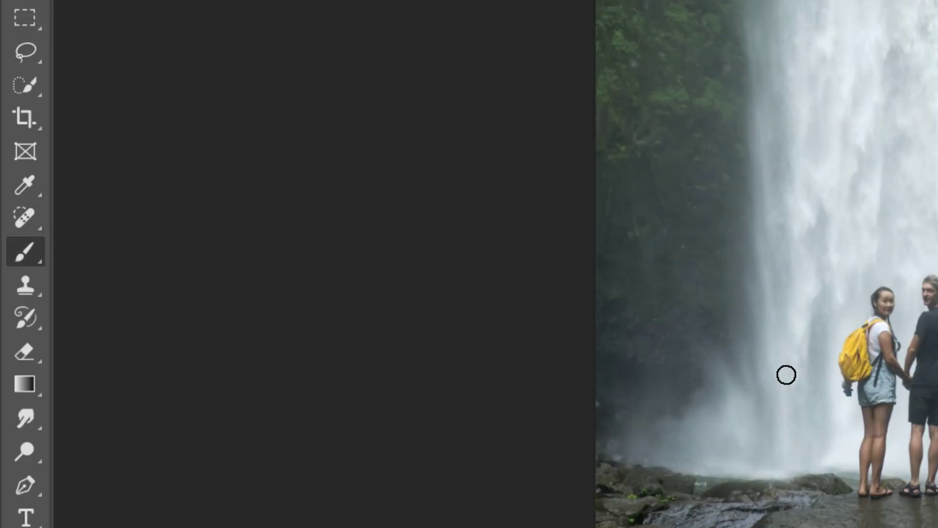
{"action": "scroll", "coordinate": [781, 386], "scroll_direction": "down", "scroll_amount": 2}
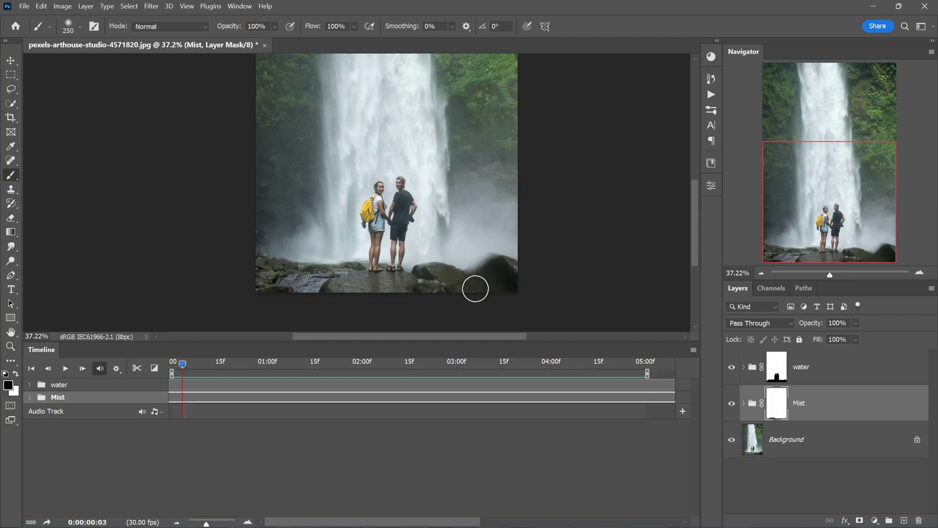
{"action": "left_click_drag", "start_coordinate": [475, 289], "coordinate": [504, 270]}
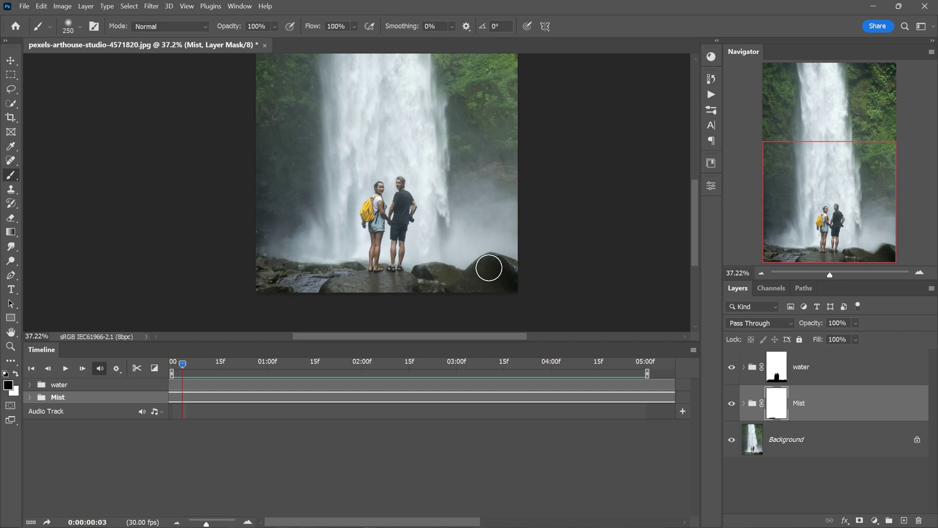
Move the Mist group above the water group and toggle its visibility to compare
{"action": "left_click_drag", "start_coordinate": [820, 424], "coordinate": [823, 353]}
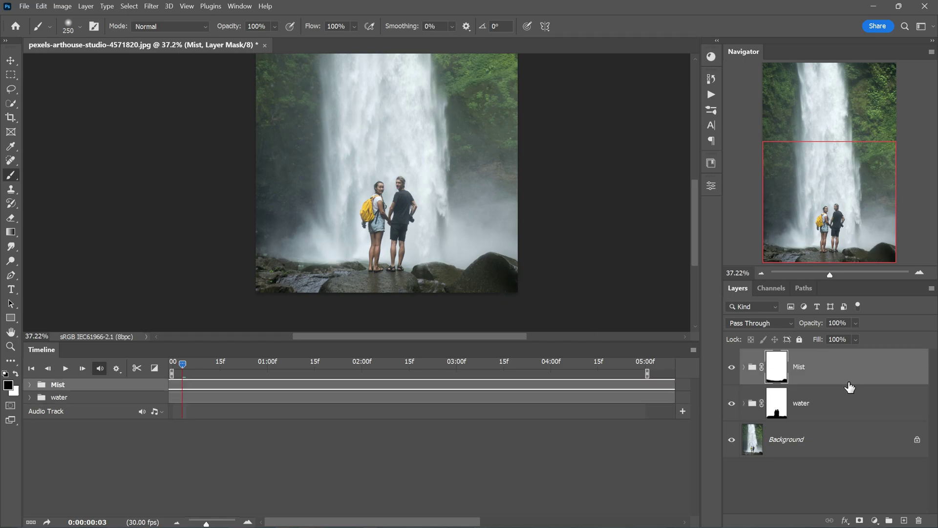
{"action": "left_click", "coordinate": [731, 366]}
{"action": "left_click", "coordinate": [731, 366]}
{"action": "scroll", "coordinate": [293, 257], "scroll_direction": "down", "scroll_amount": 3}
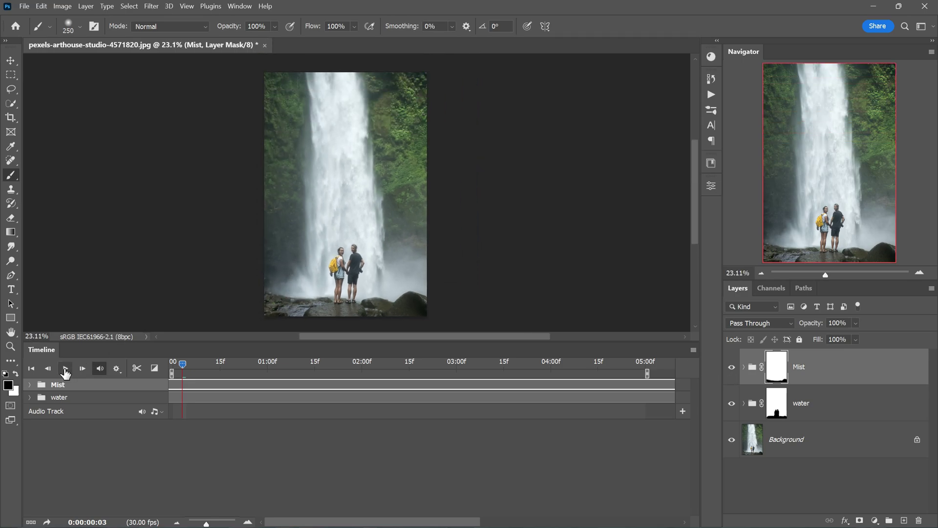
Play the finished water and mist animation from the Timeline panel
{"action": "left_click", "coordinate": [65, 369]}
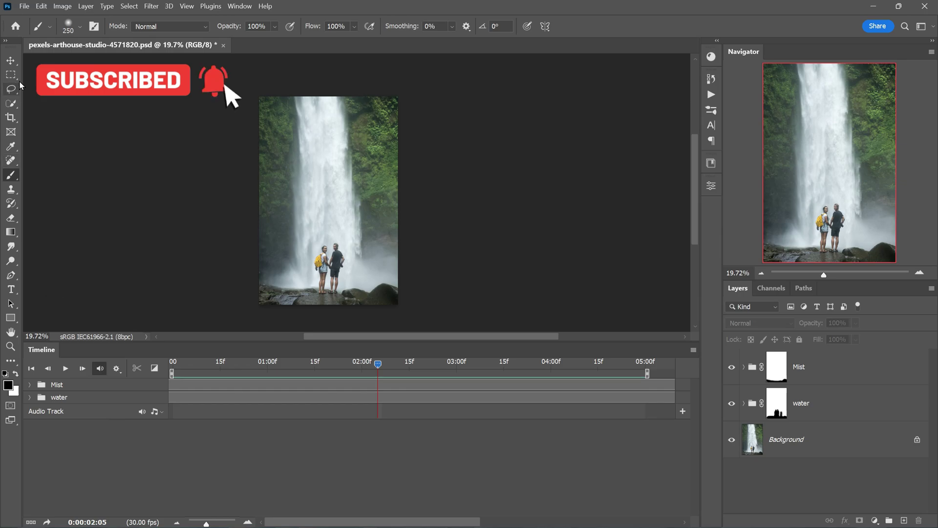
Open Render Video and set H.264 High Quality at Document Size 1920 x 2304
{"action": "left_click", "coordinate": [24, 6]}
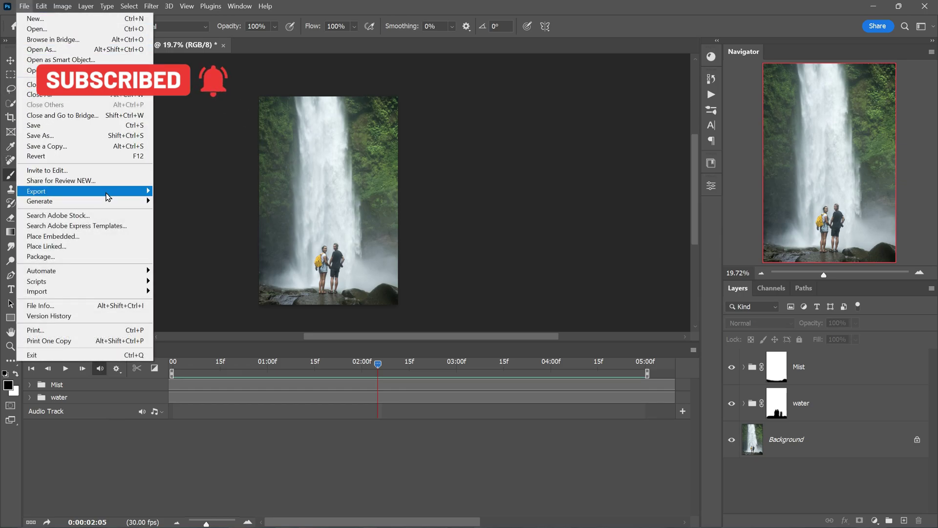
{"action": "mouse_move", "coordinate": [108, 195]}
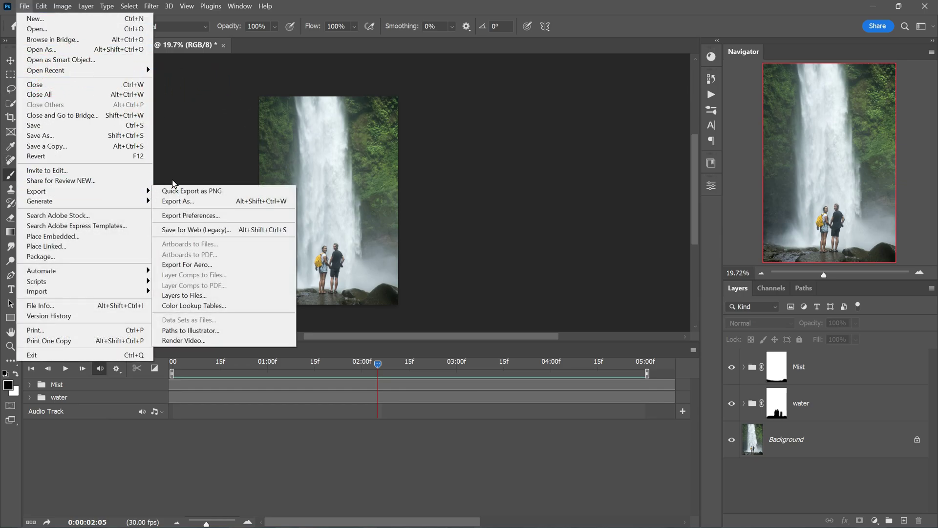
{"action": "left_click", "coordinate": [236, 344]}
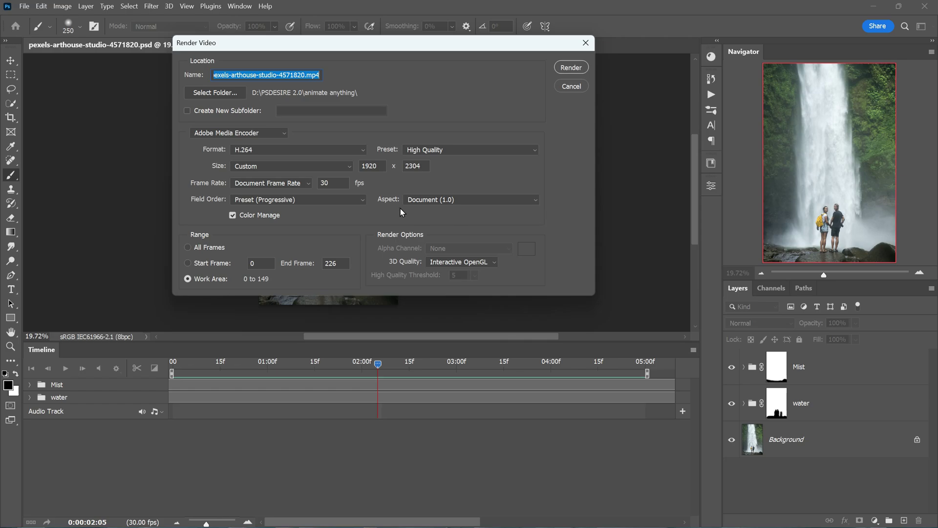
{"action": "left_click", "coordinate": [362, 150]}
{"action": "left_click", "coordinate": [254, 151]}
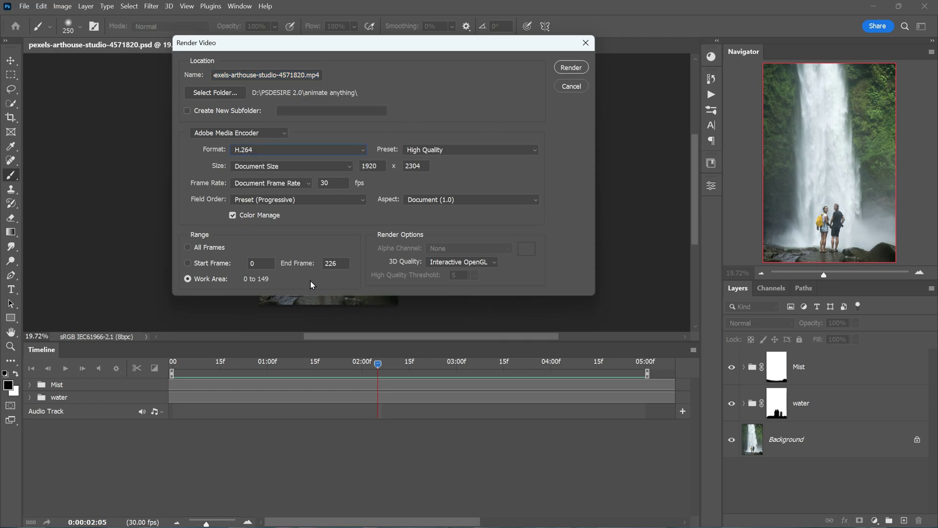
Render the animation to pexels-arthouse-studio-4571820.mp4
{"action": "left_click", "coordinate": [571, 68]}
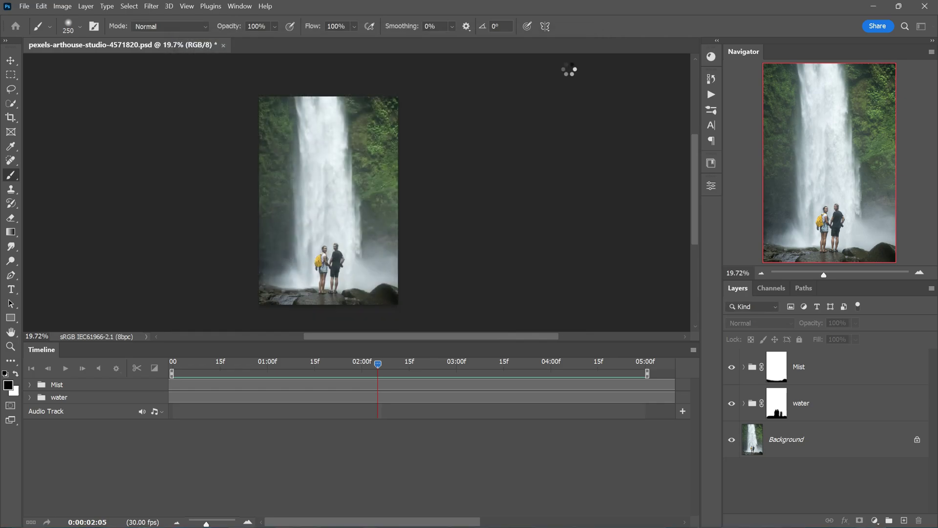